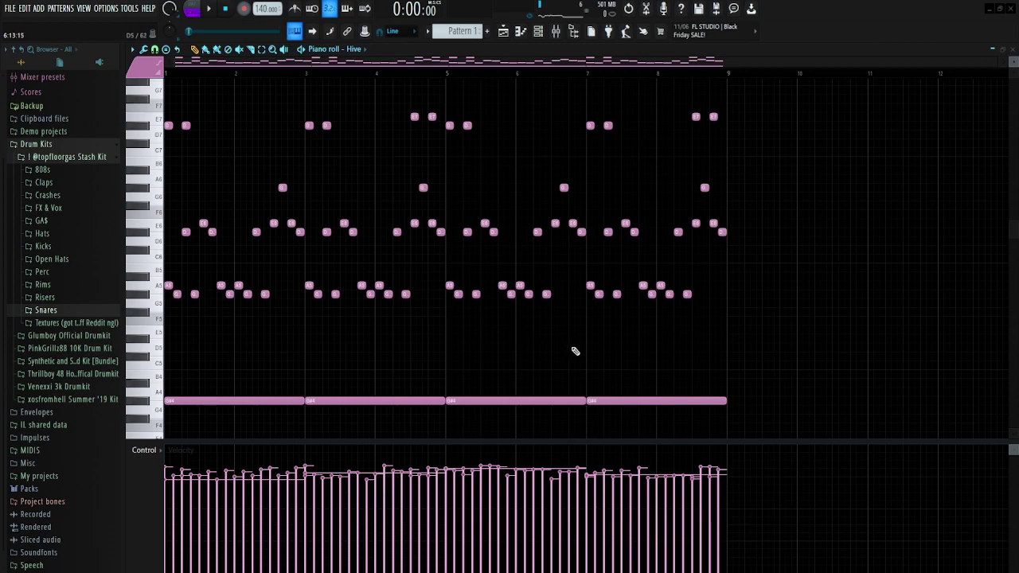
Select the four bass notes and the melody notes, zoom the piano roll, and play the Hive melody.
drag(722, 425, 209, 370)
drag(772, 344, 164, 166)
scroll(192, 229, up, 3)
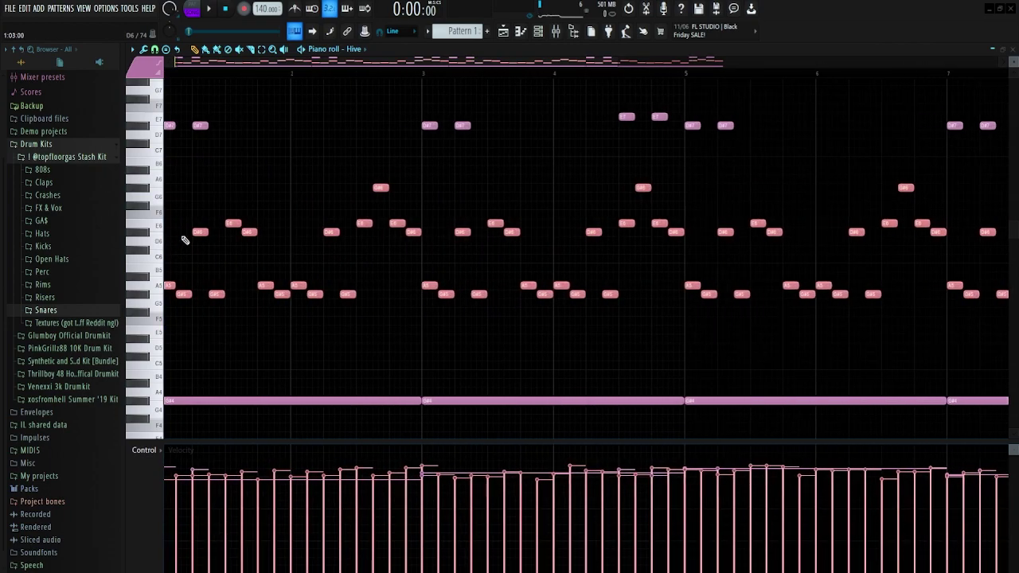
scroll(193, 229, up, 3)
scroll(199, 285, up, 4)
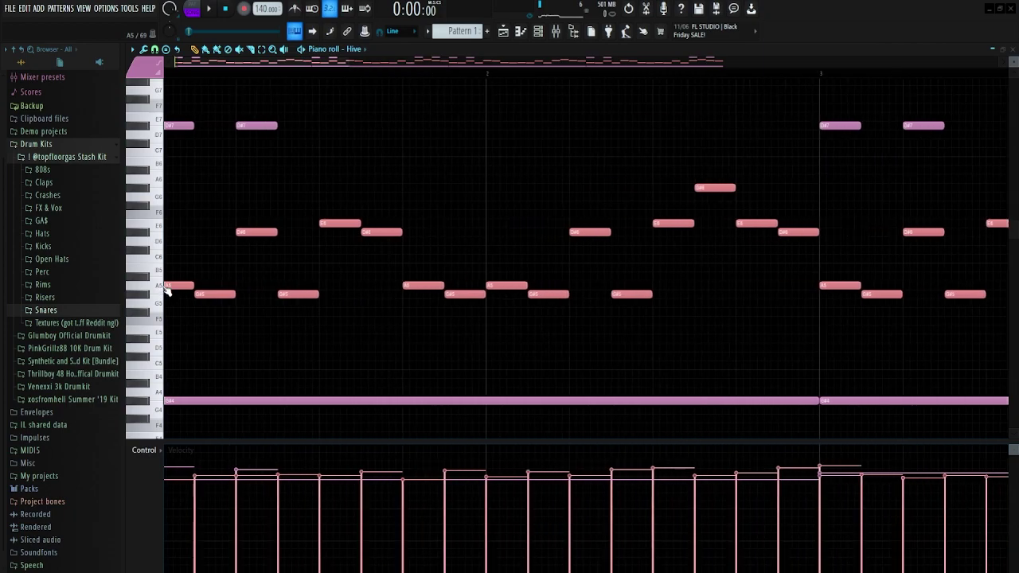
scroll(275, 259, down, 6)
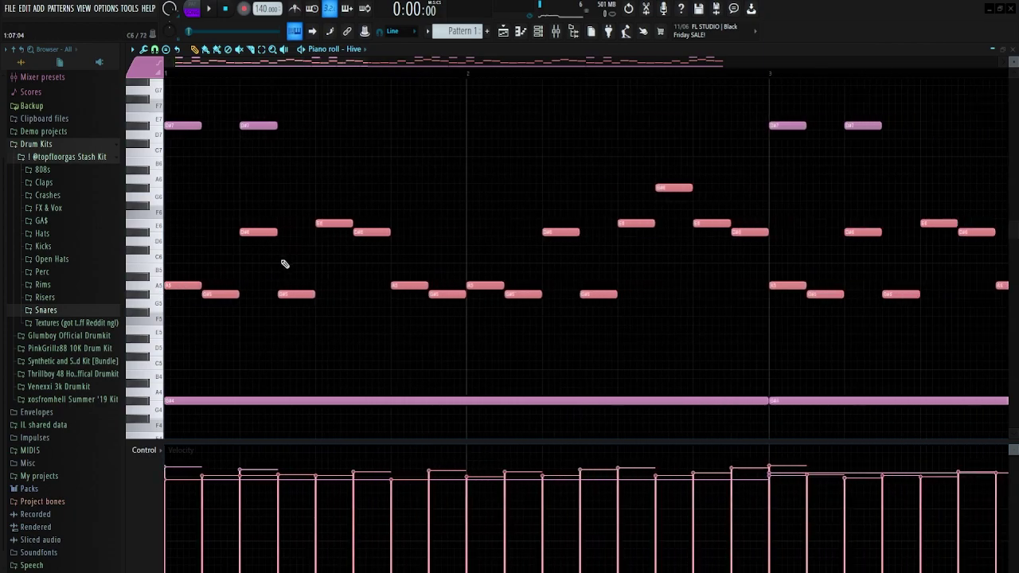
scroll(375, 254, down, 4)
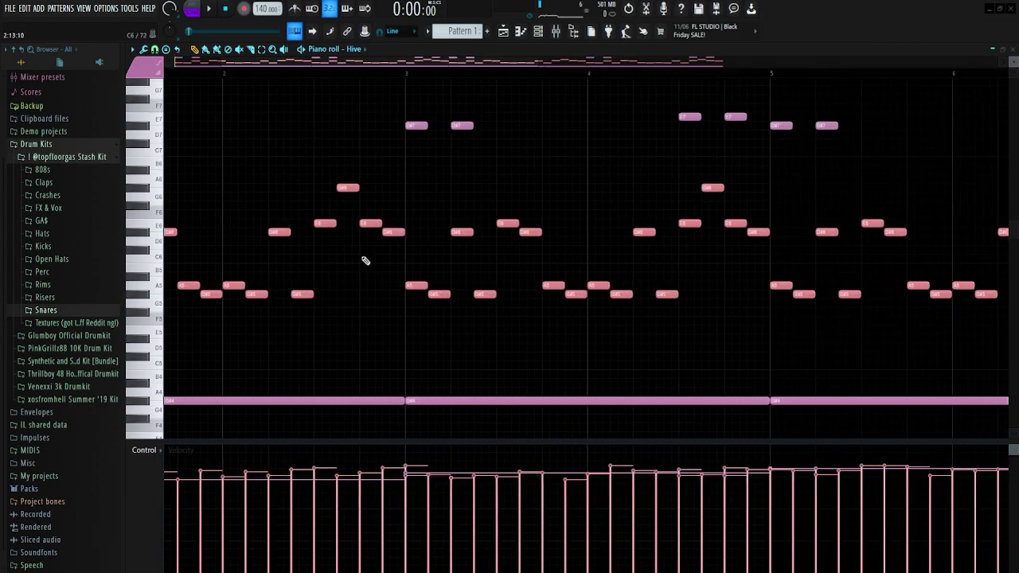
scroll(541, 183, up, 4)
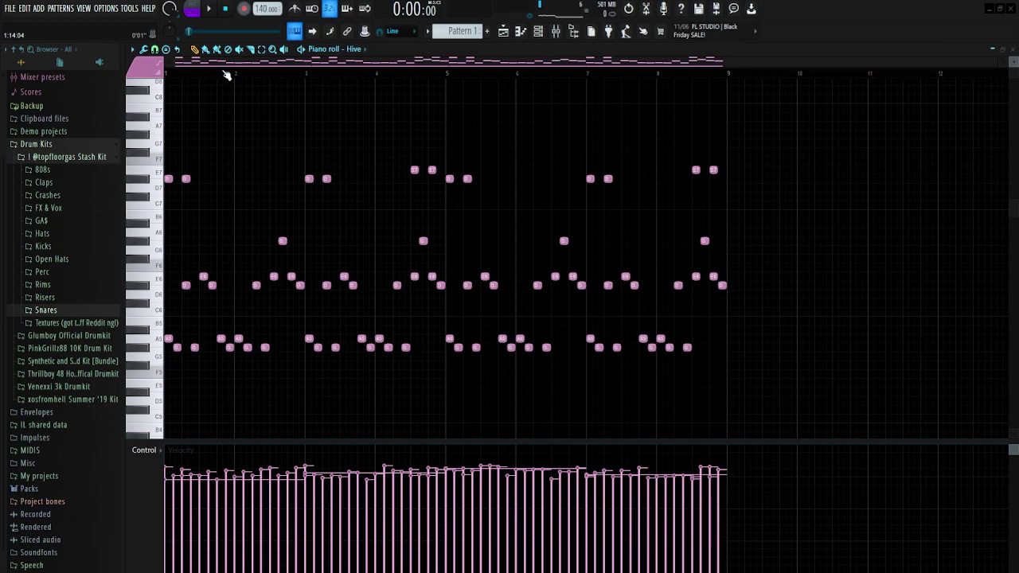
key(space)
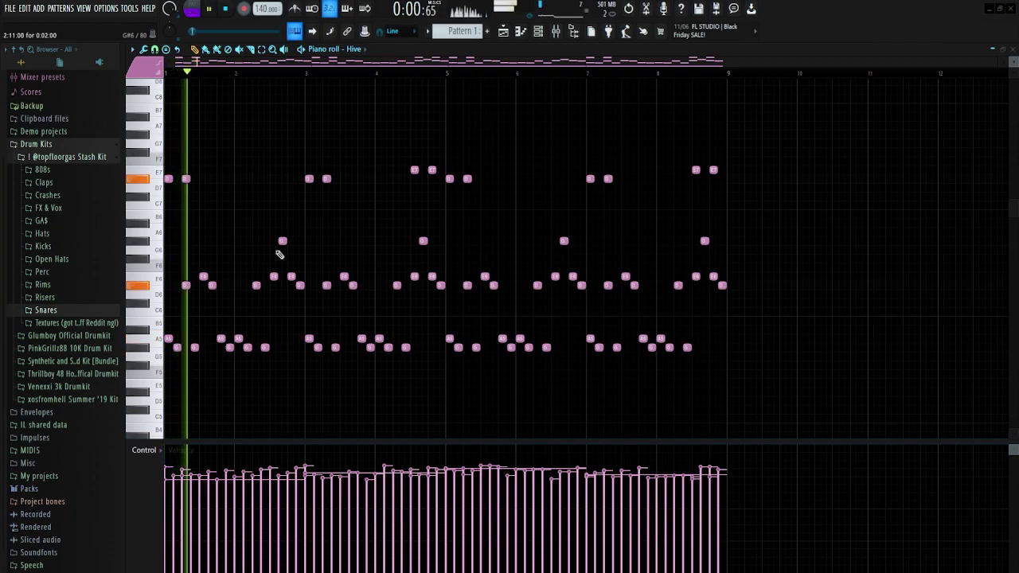
scroll(275, 254, down, 2)
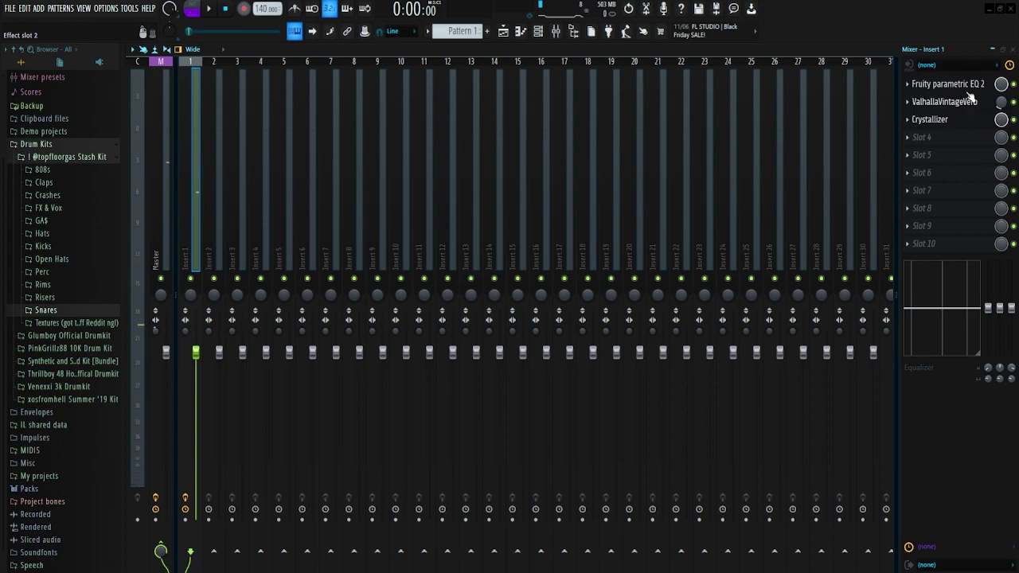
Inspect Insert 1's Fruity parametric EQ 2, ValhallaVintageVerb and Crystallizer settings in turn.
click(969, 90)
click(519, 160)
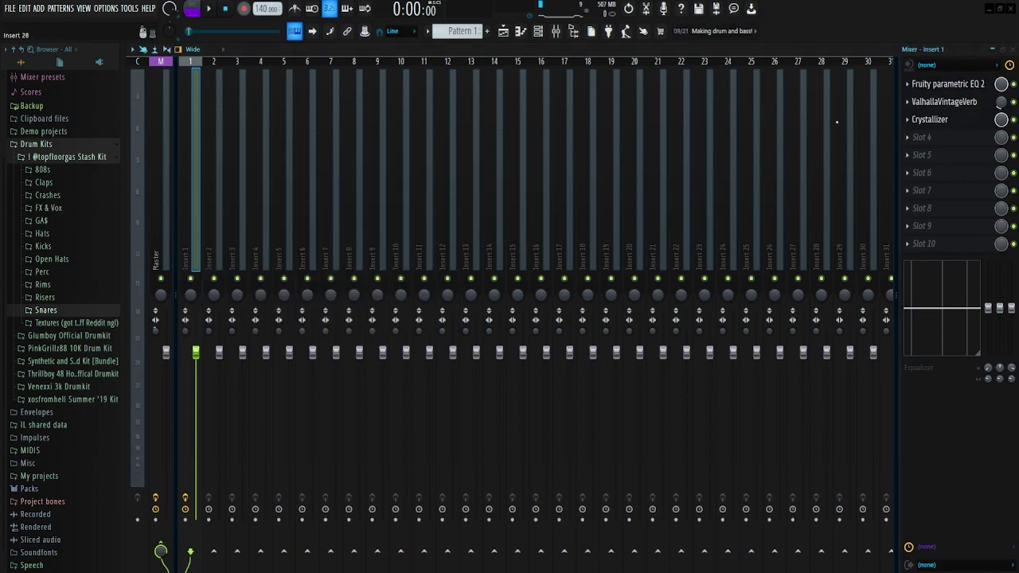
click(947, 102)
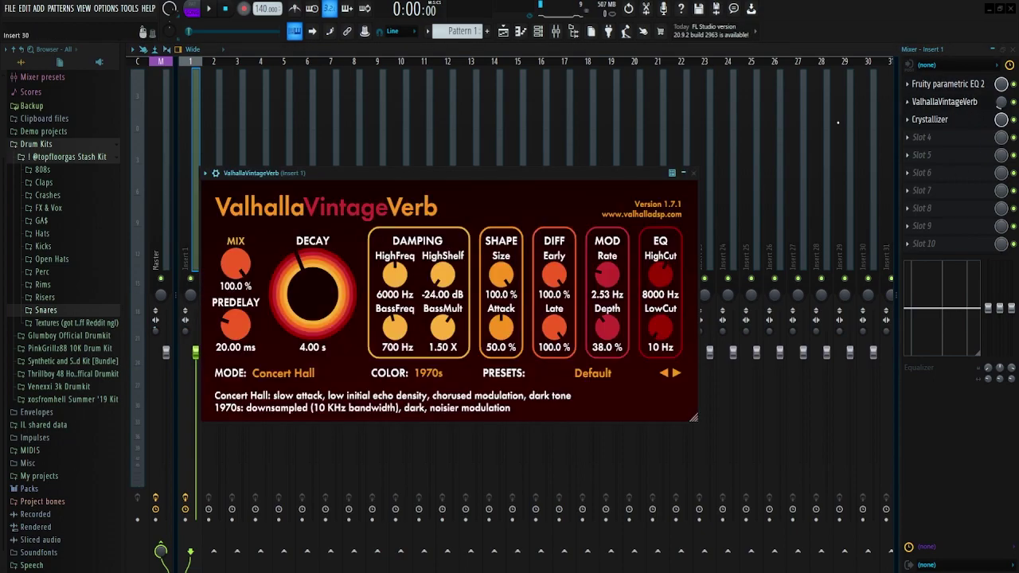
click(693, 173)
click(938, 121)
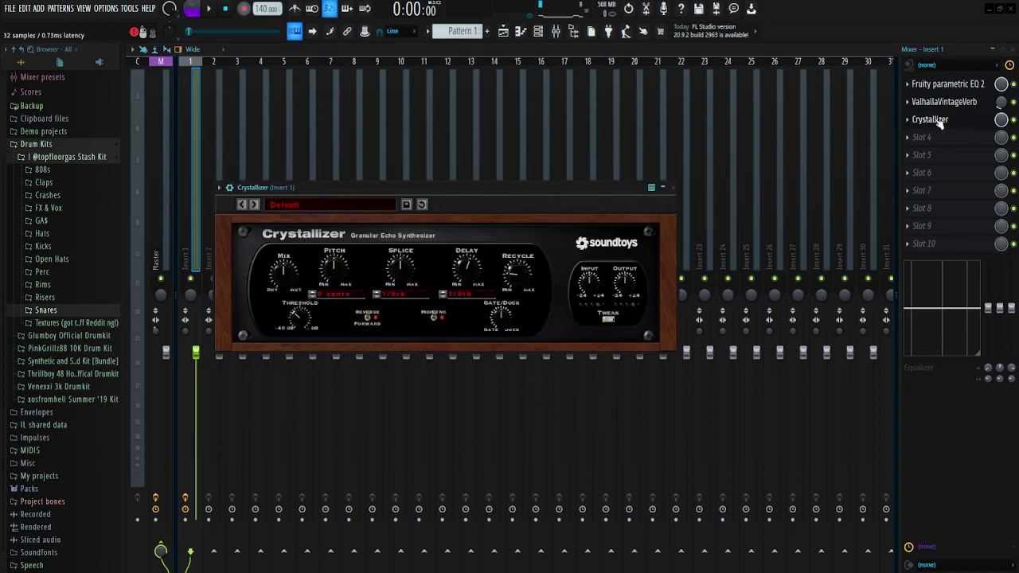
click(673, 188)
Close the mixer and play the melody once through, then stop.
click(1013, 50)
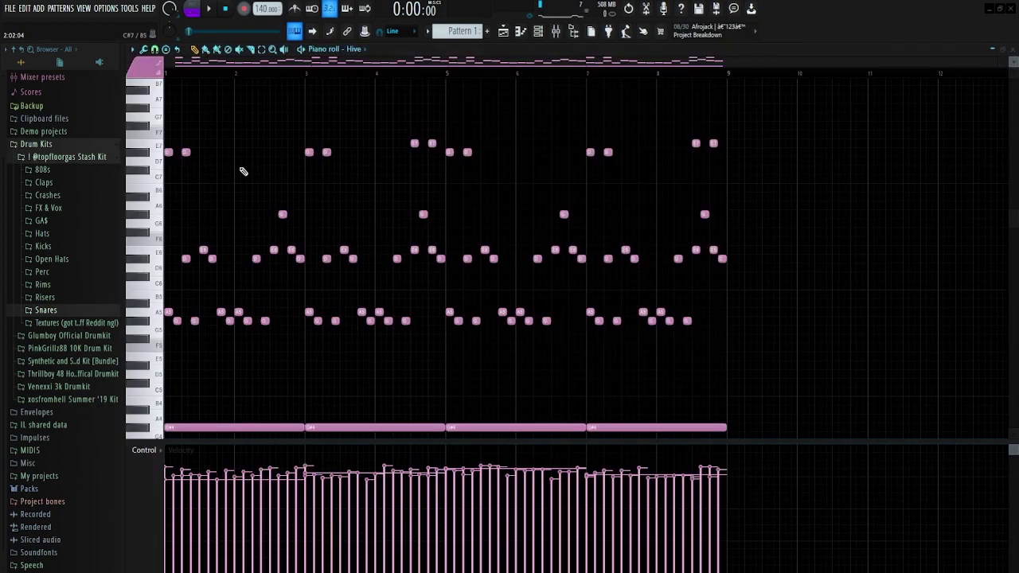
key(space)
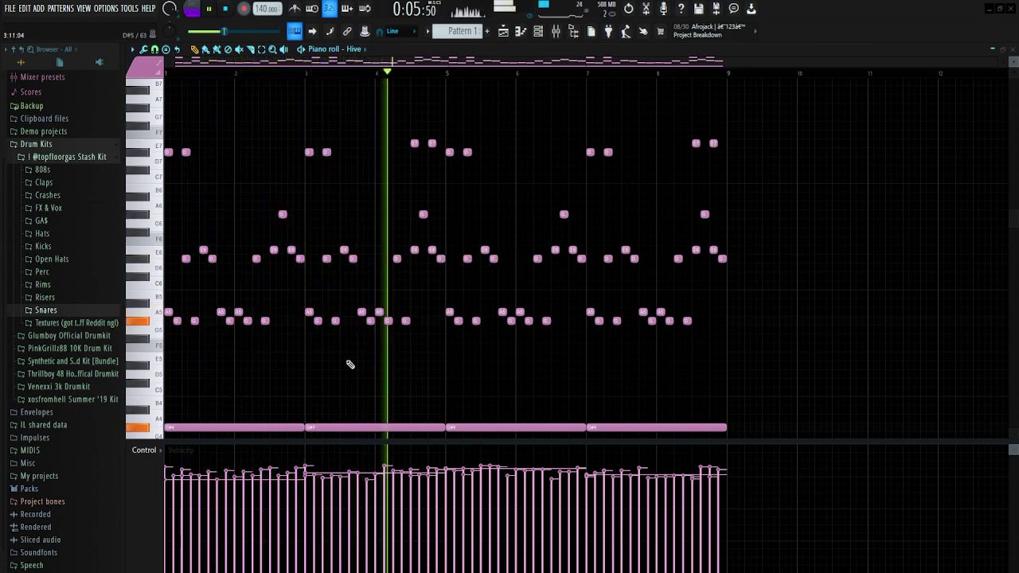
key(space)
scroll(460, 225, down, 2)
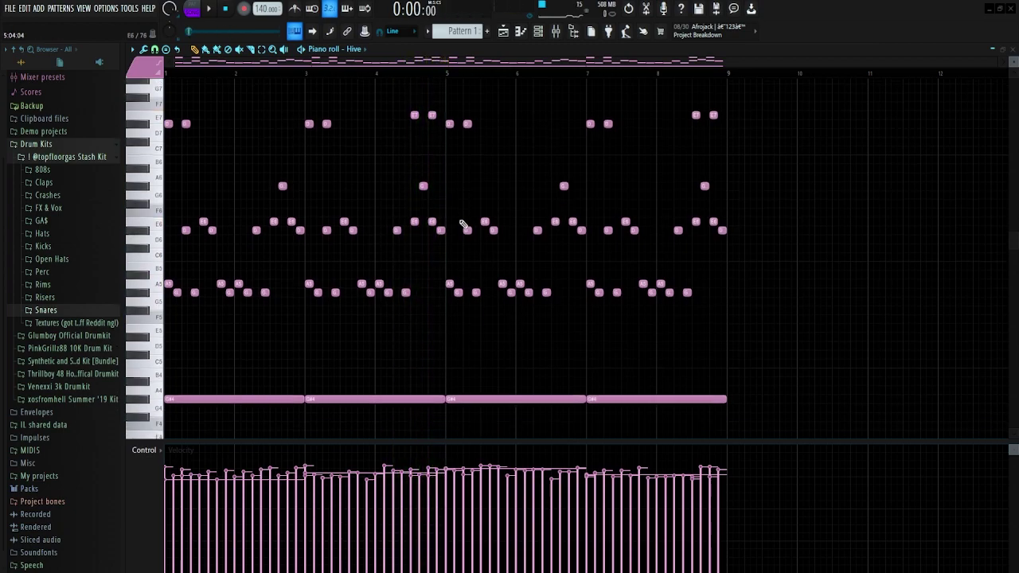
Bring up the Channel rack and check the Xpand!2 instrument settings.
click(538, 31)
click(330, 144)
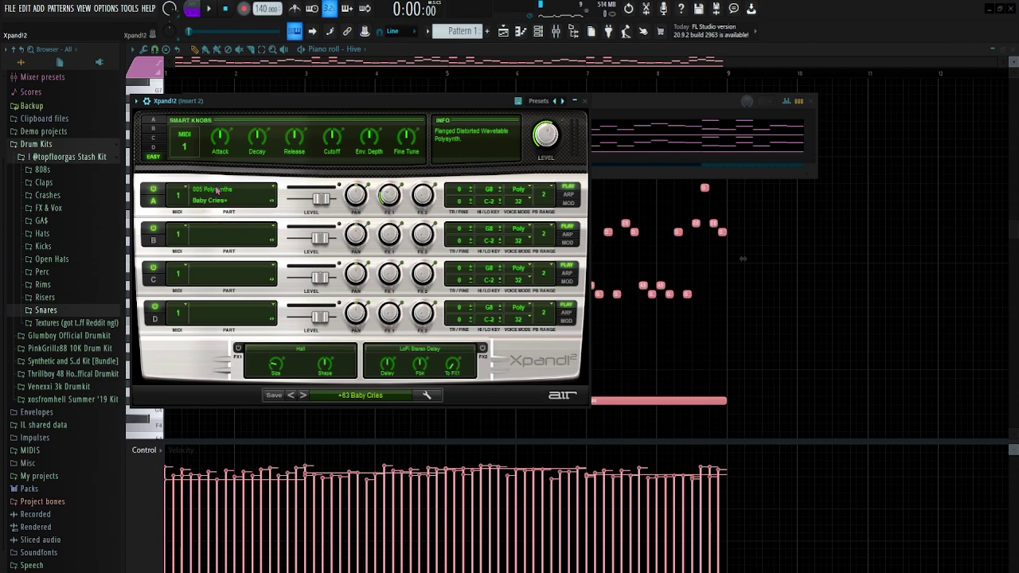
click(585, 101)
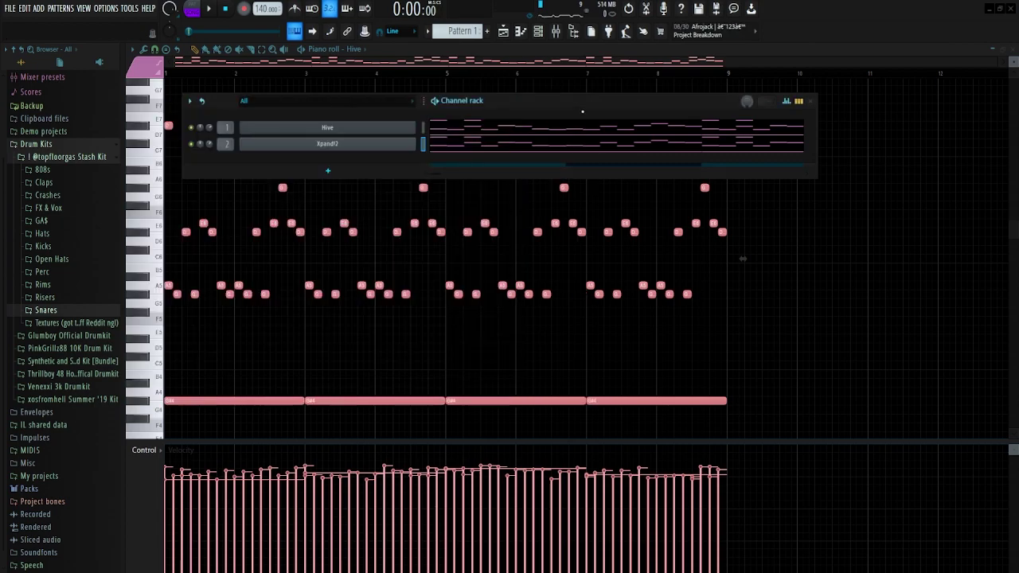
Solo the Xpand!2 channel and play the pattern to hear that layer alone.
right_click(191, 144)
key(space)
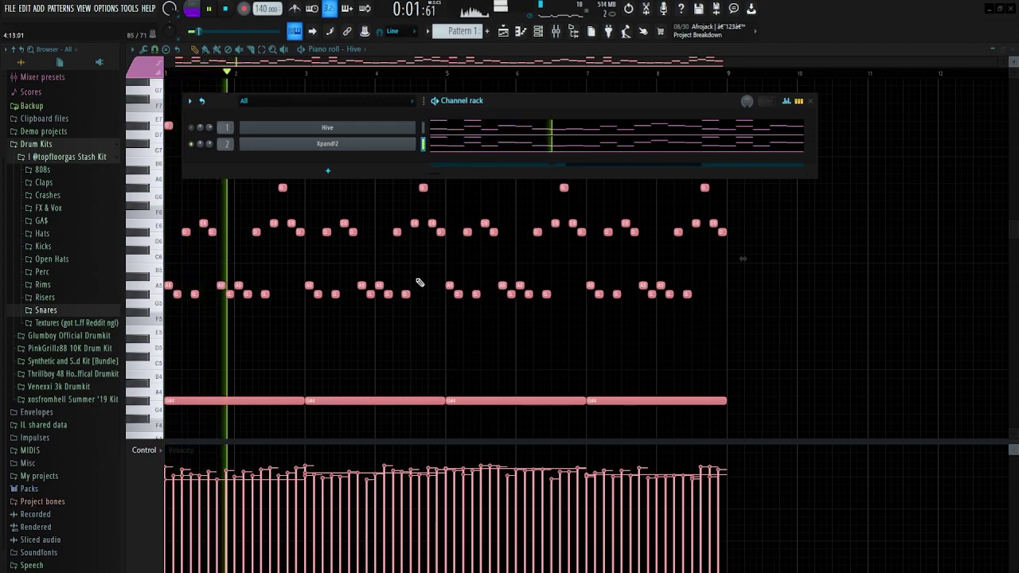
key(space)
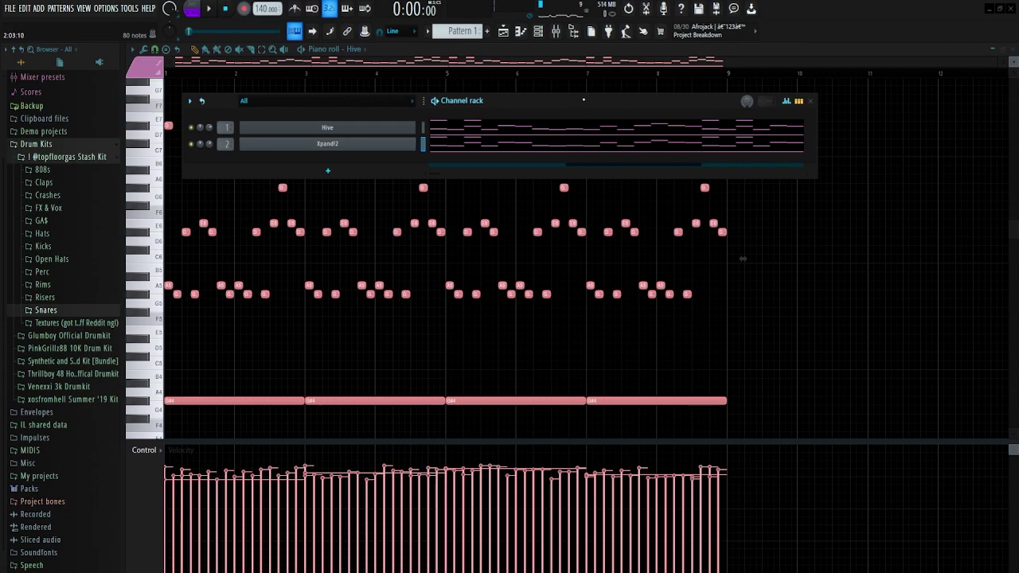
key(space)
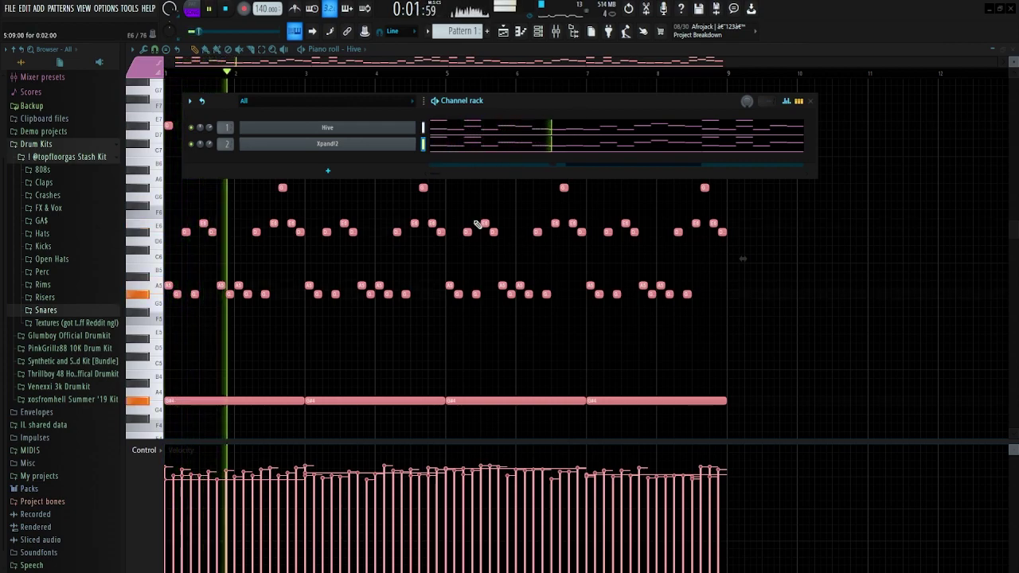
key(F6)
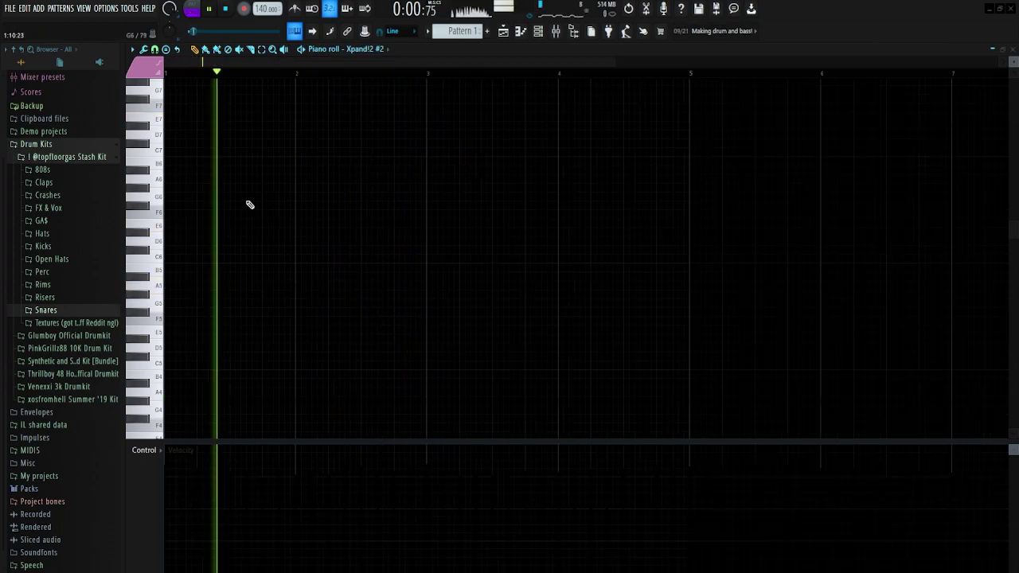
Draw an Xpand!2 #2 figure: A6 to bar 2, G6 at bar 2, then D6 lengthened to bar 4.
key(space)
click(231, 179)
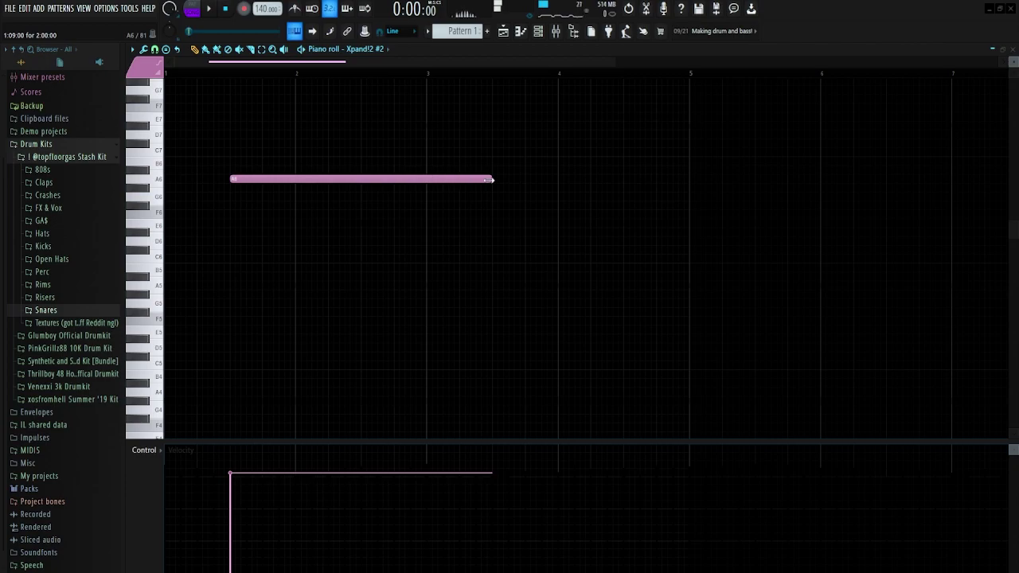
drag(492, 180, 275, 197)
click(296, 187)
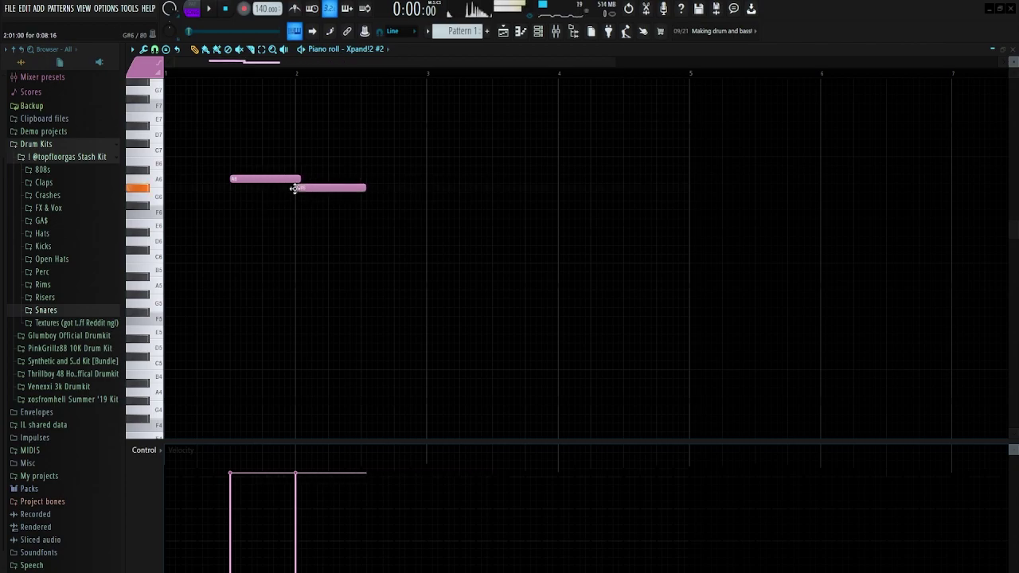
click(360, 206)
drag(360, 208, 359, 232)
key(space)
drag(430, 233, 559, 235)
scroll(341, 276, down, 2)
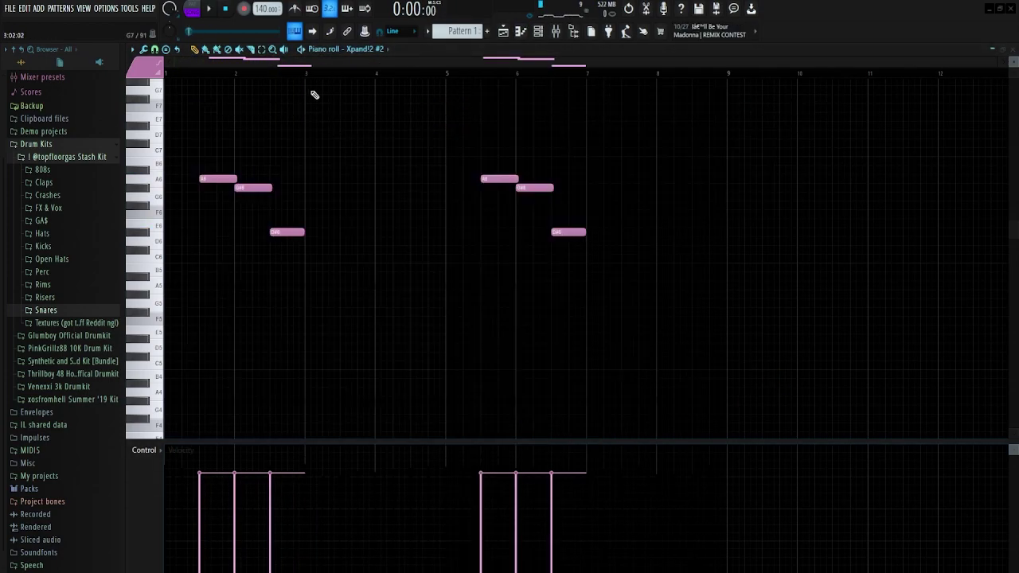
For Xpand!2 #3, draw a low note past bar 2 and an E5 to bar 3, then select the four ZENOLOGY notes.
click(350, 48)
click(367, 87)
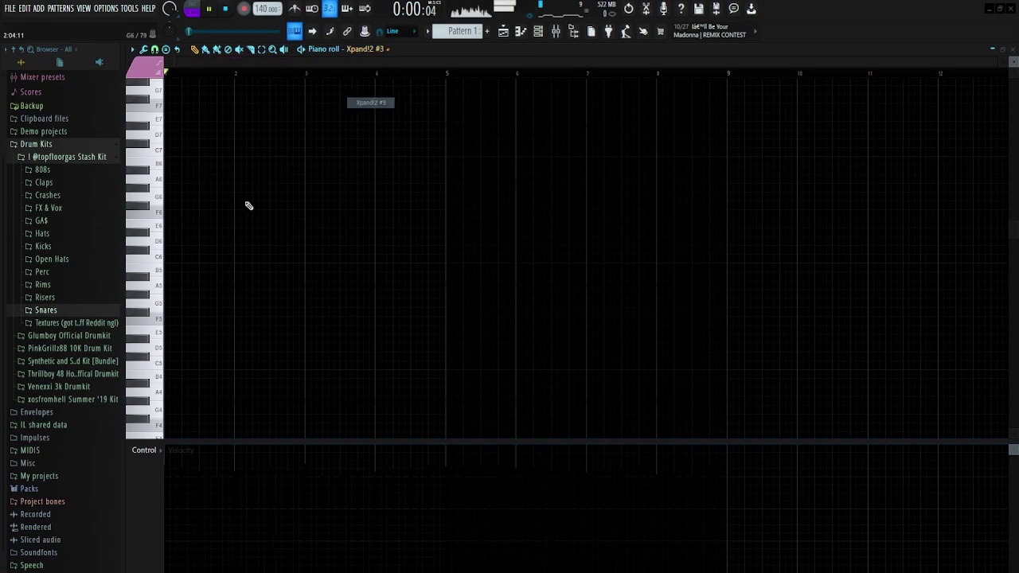
click(147, 317)
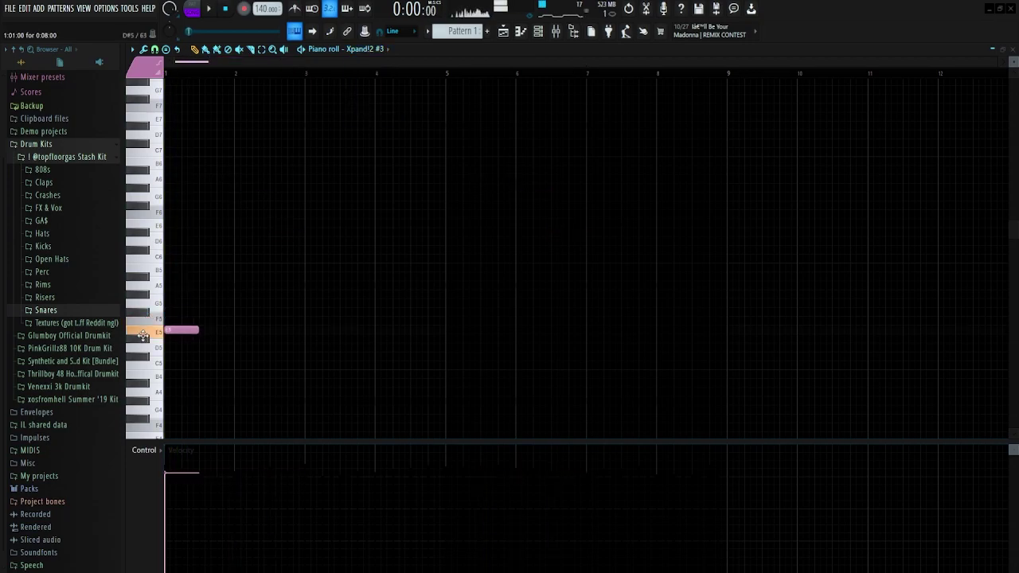
scroll(199, 347, up, 2)
drag(218, 339, 250, 341)
key(space)
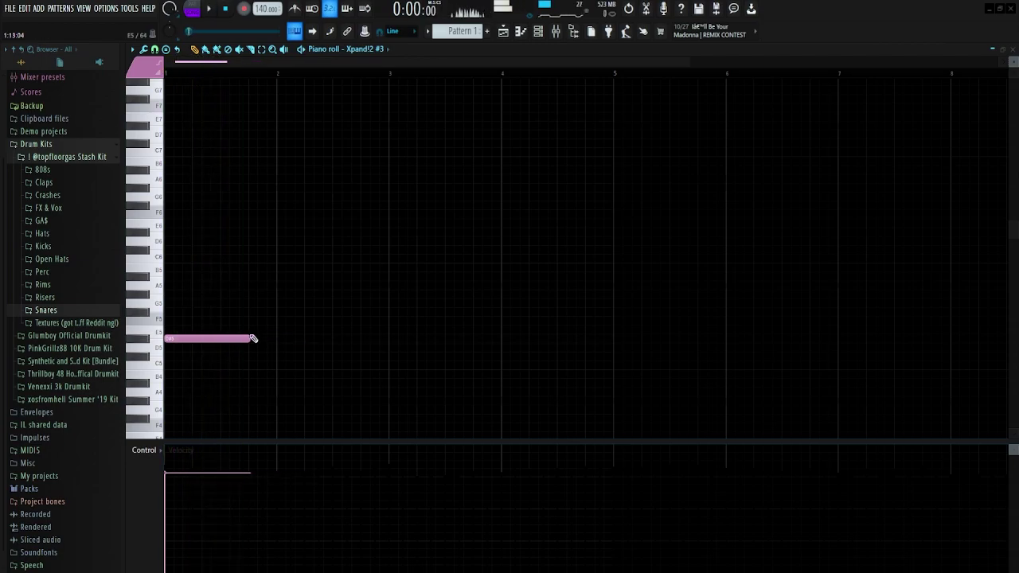
click(253, 330)
key(space)
drag(337, 331, 392, 343)
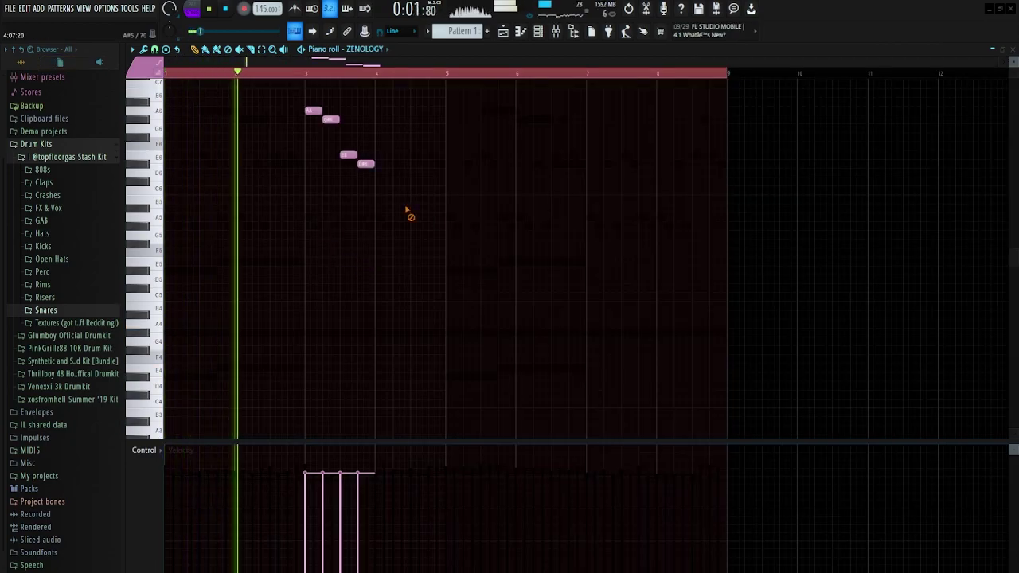
drag(379, 194, 261, 38)
drag(315, 151, 382, 150)
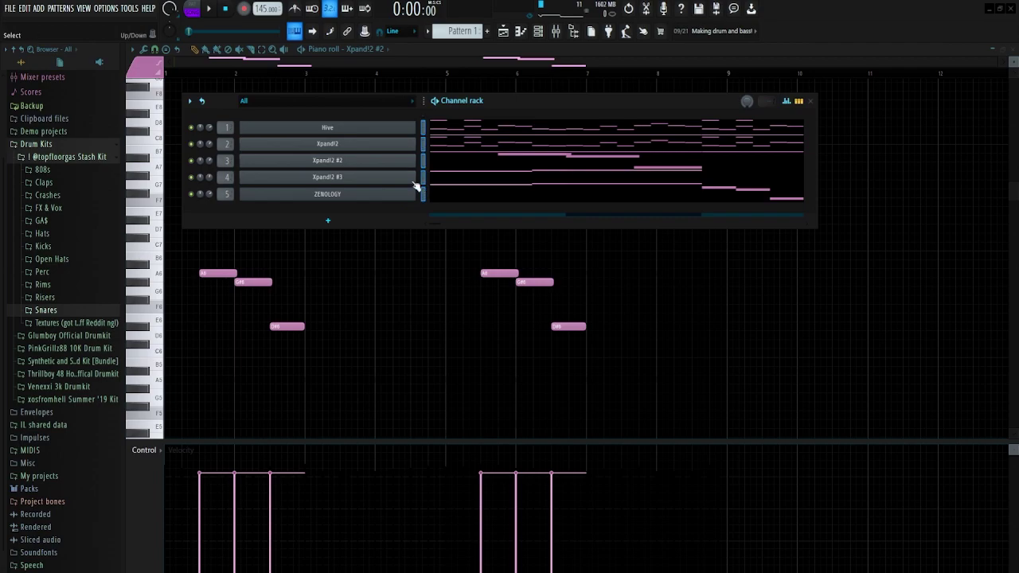
Check the Xpand!2 #2 instrument, then open its notes from the playlist and play the beat.
click(349, 162)
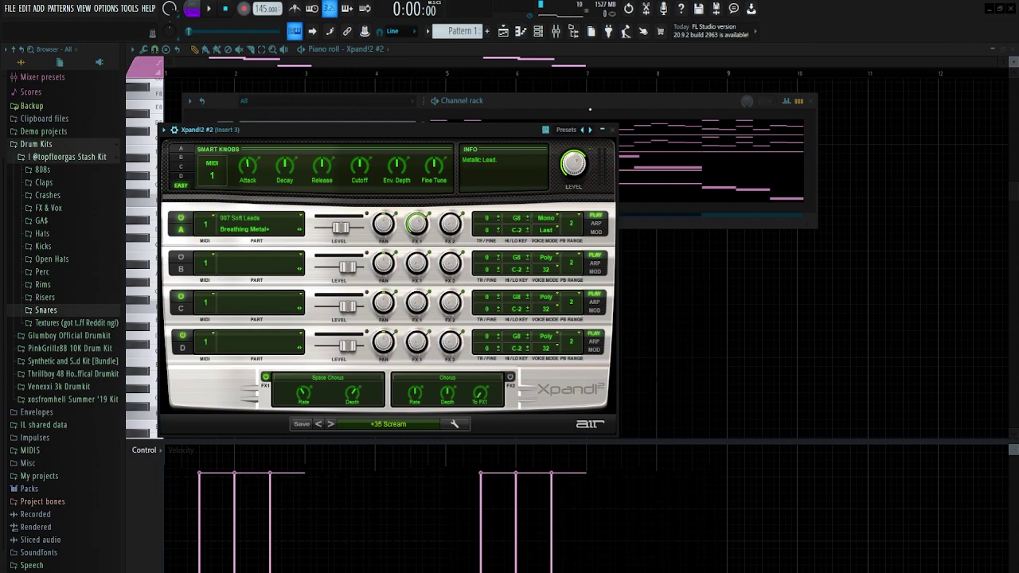
click(612, 130)
key(F5)
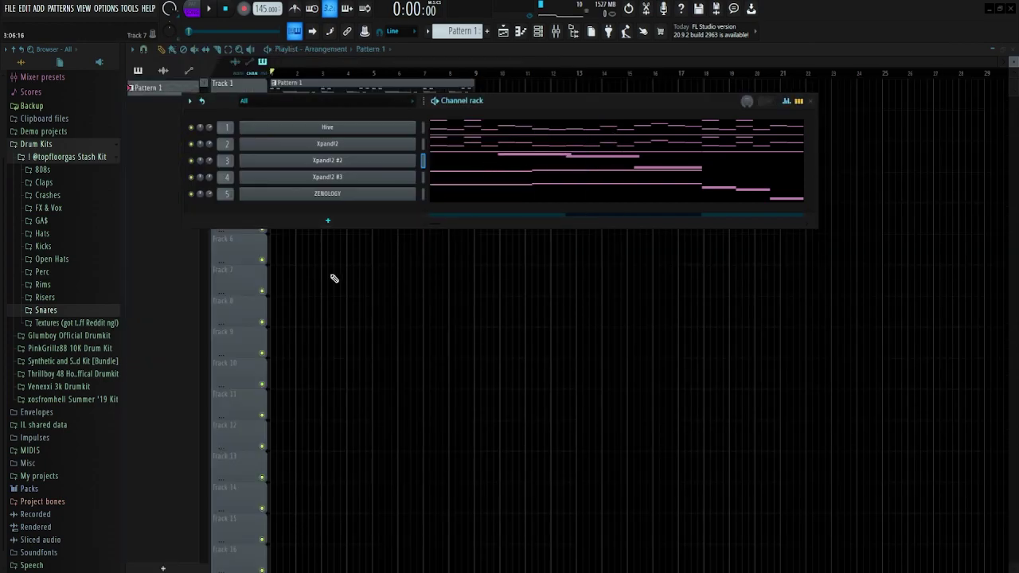
click(489, 168)
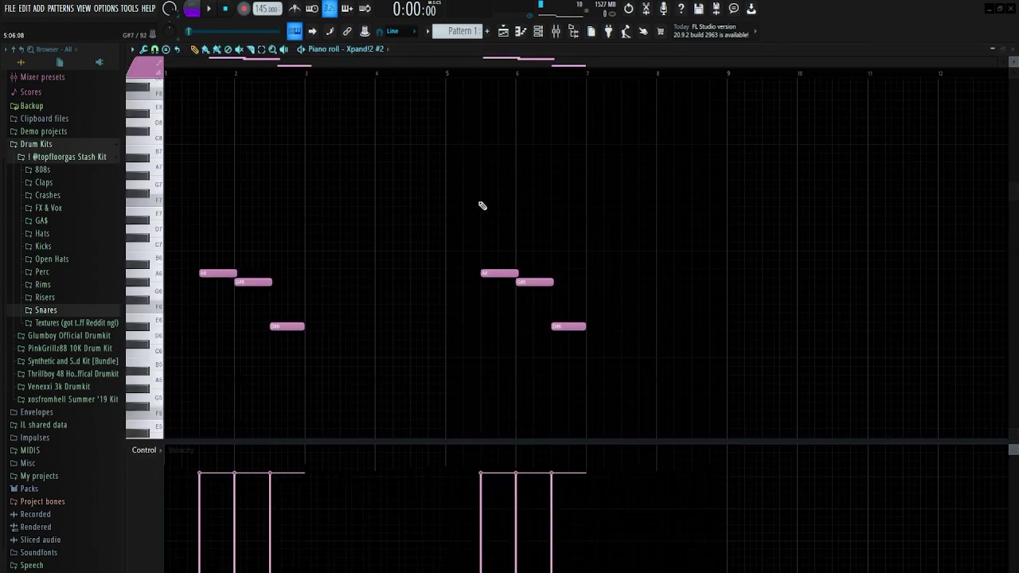
key(t)
key(space)
scroll(398, 238, down, 3)
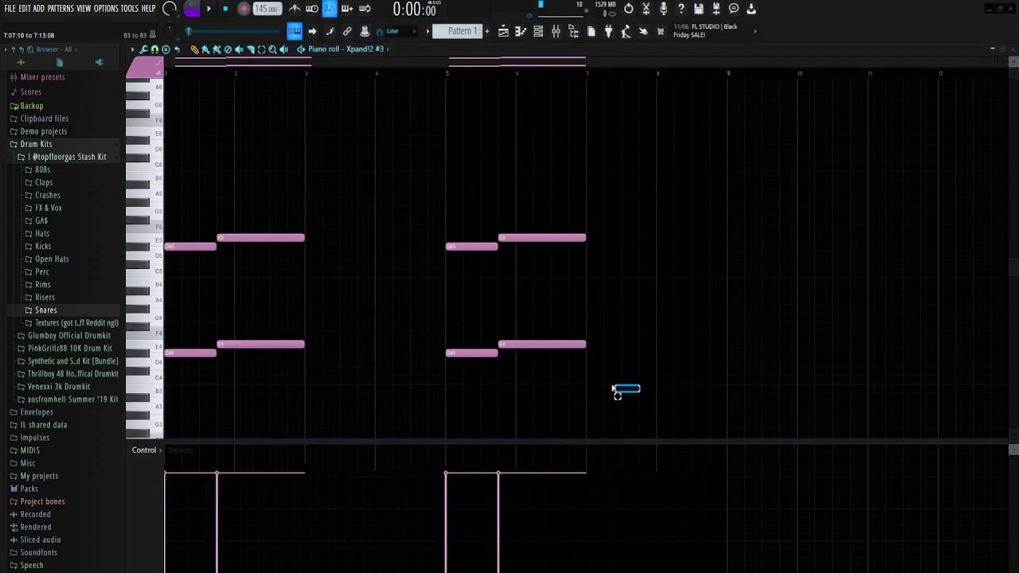
Select all eight Xpand!2 #2 chord notes and play the pattern to hear them.
drag(586, 385, 164, 180)
key(space)
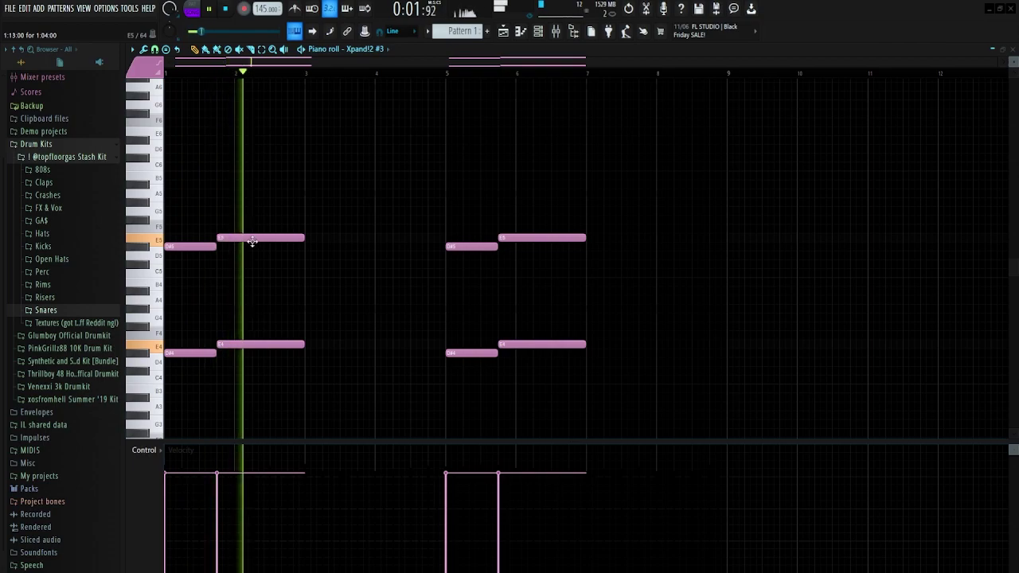
key(space)
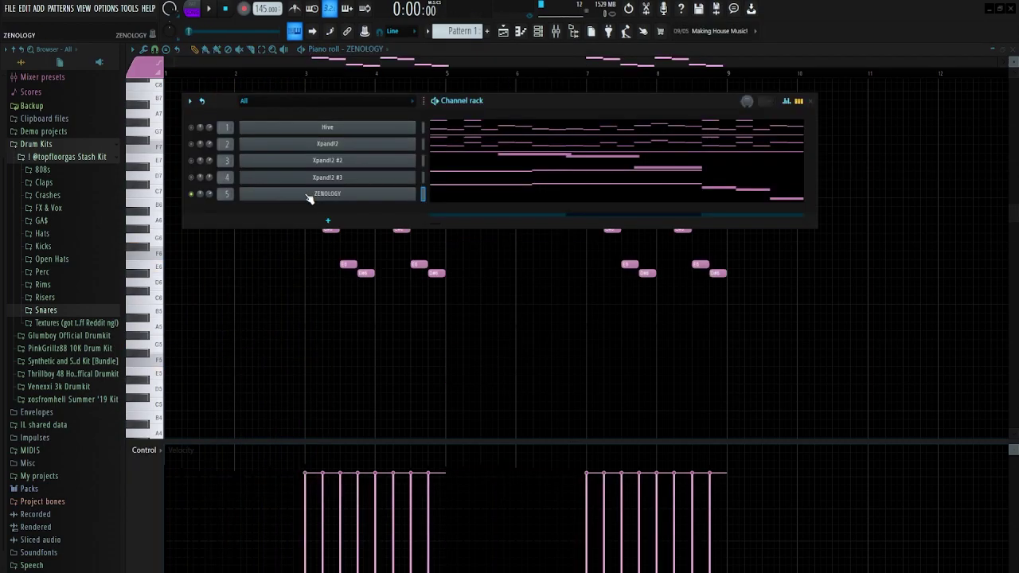
Check the ZENOLOGY bell sound, select all its melody notes and audition them.
click(305, 196)
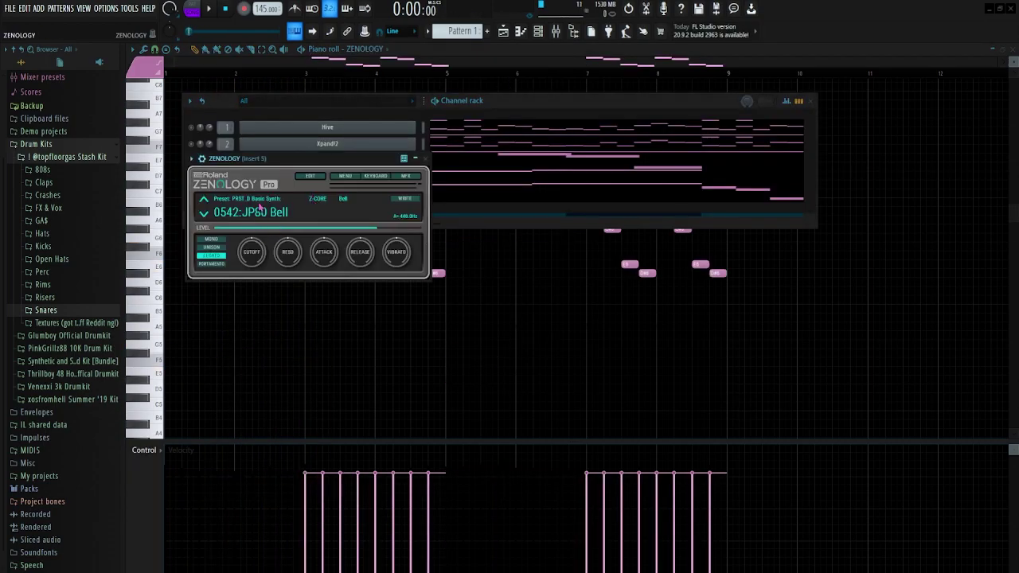
click(427, 159)
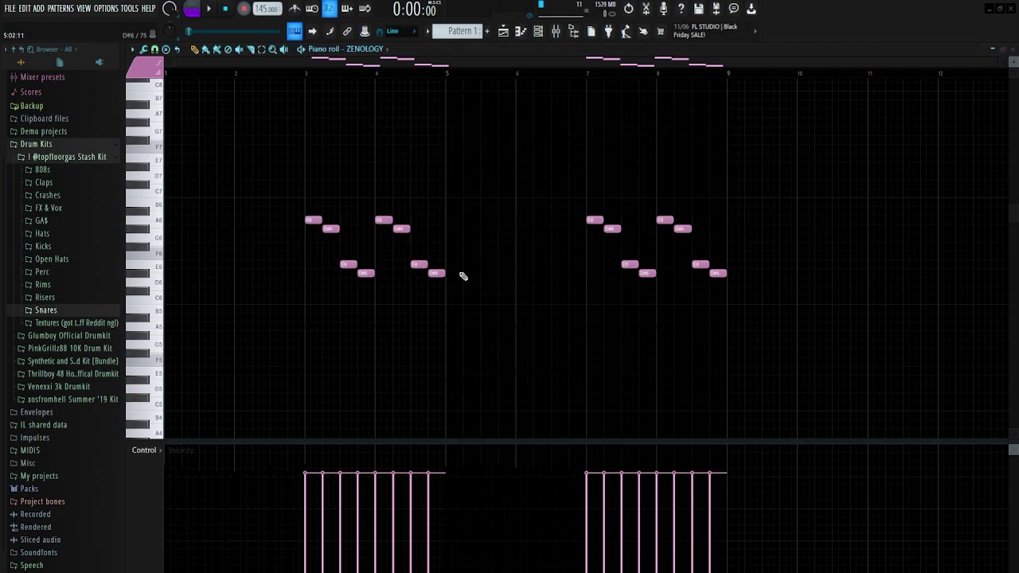
drag(760, 303, 243, 171)
key(space)
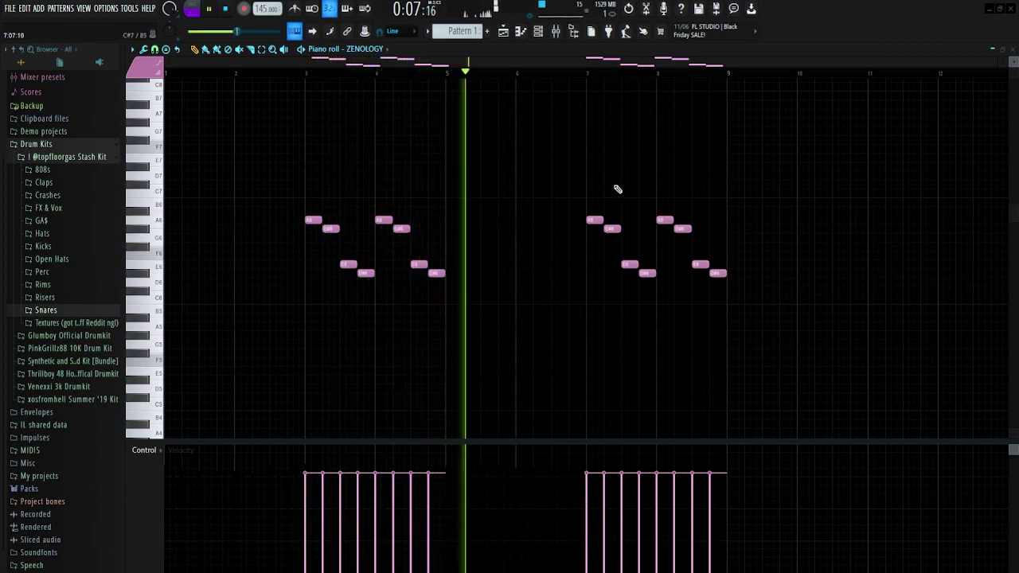
key(space)
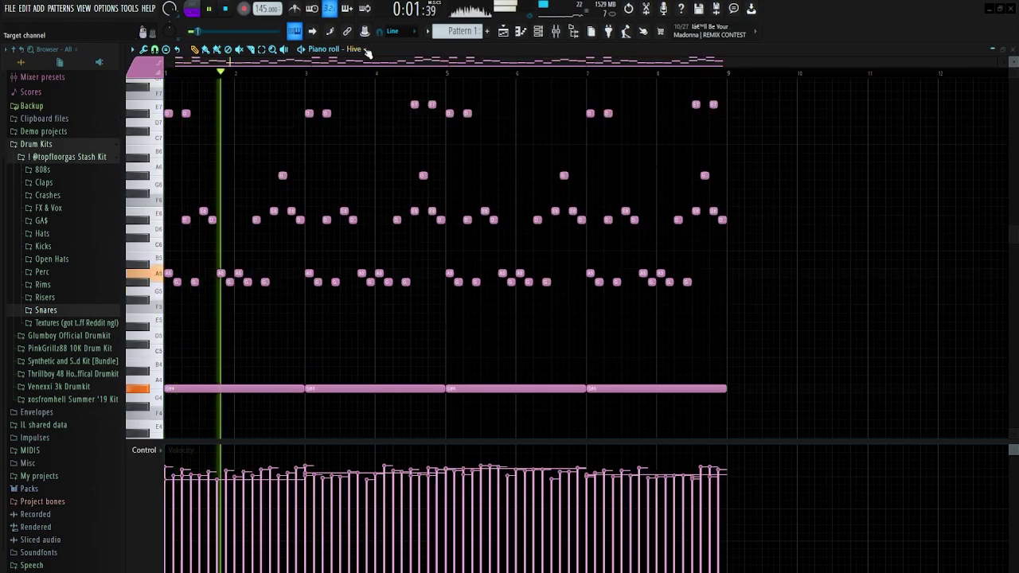
Review the Xpand!2, Xpand!2 #2, Xpand!2 #3 and ZENOLOGY notes in turn, ending with the Channel rack.
click(359, 49)
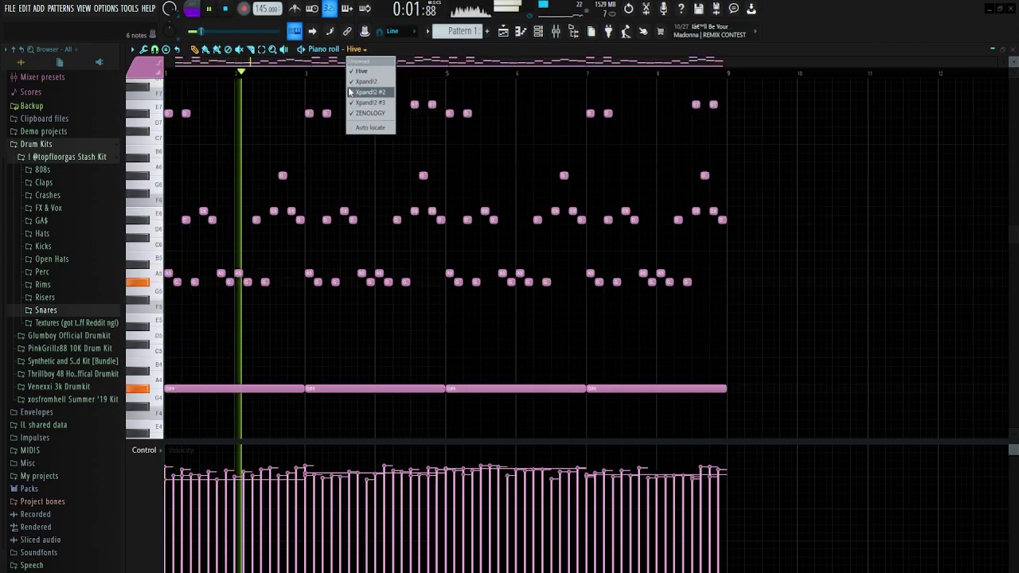
click(360, 92)
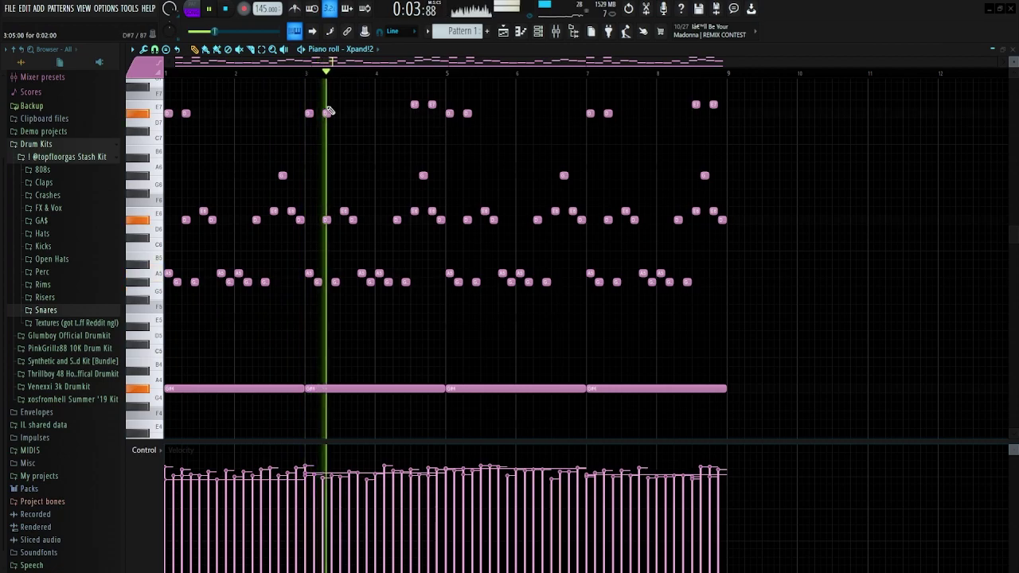
click(351, 48)
click(367, 93)
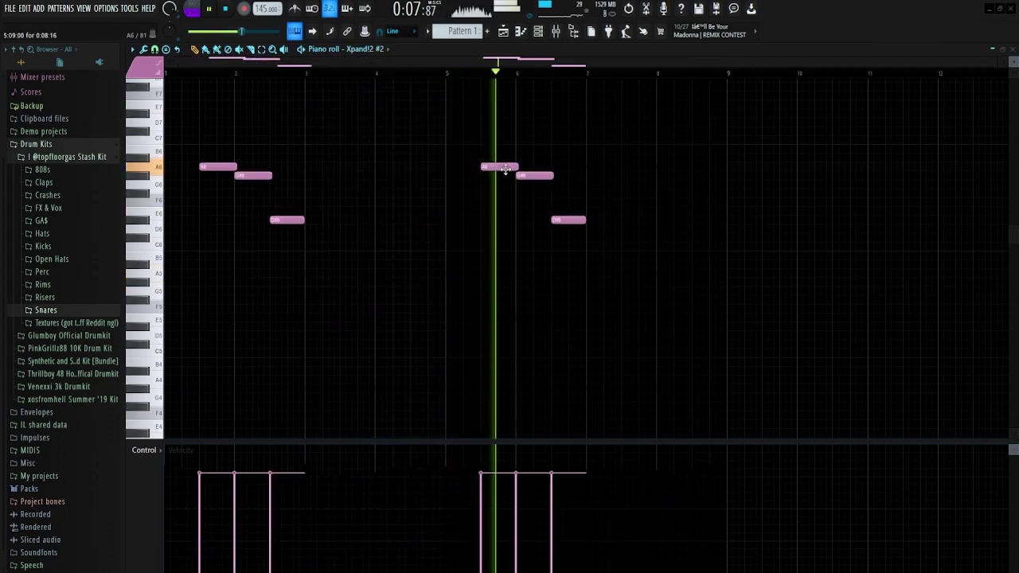
click(358, 48)
click(370, 101)
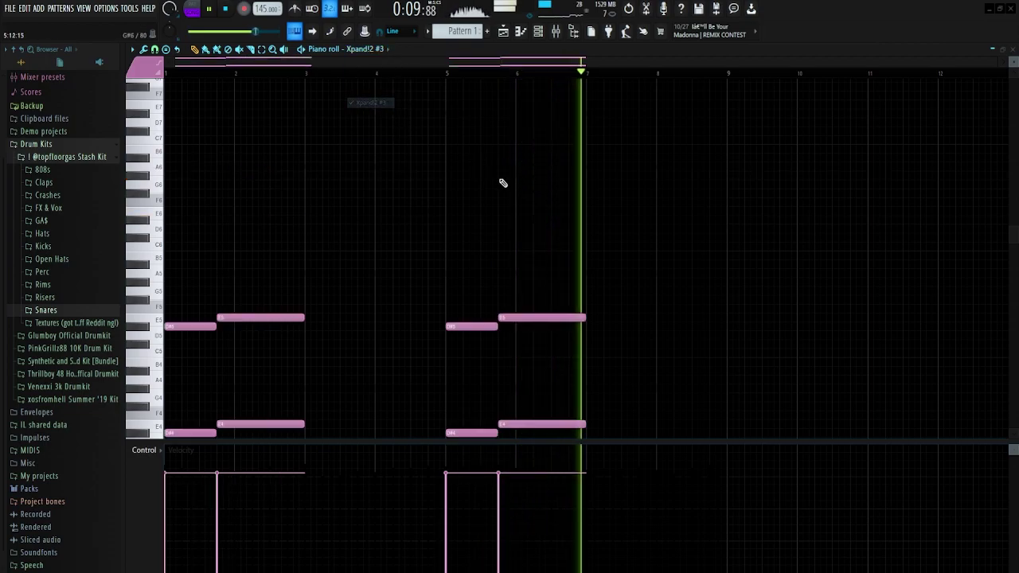
click(373, 48)
click(371, 113)
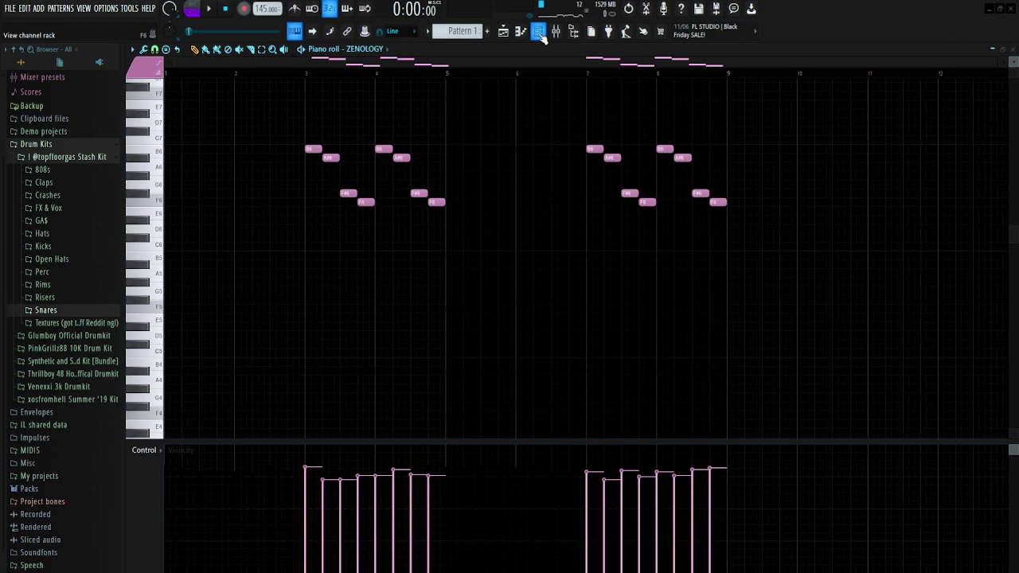
click(539, 32)
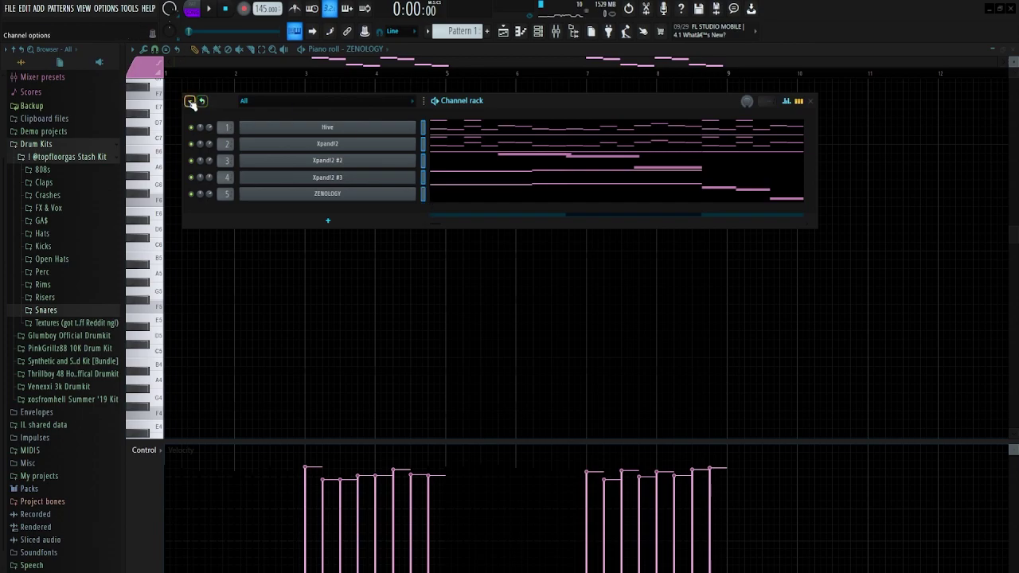
Transpose the selected ZENOLOGY channel up 2 semitones, then close the Channel rack.
click(190, 101)
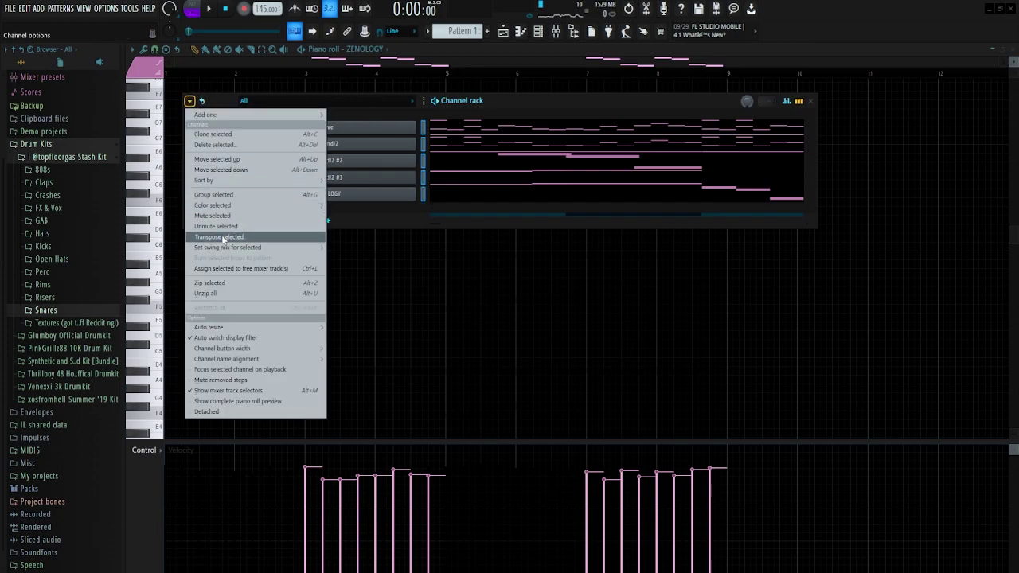
click(223, 237)
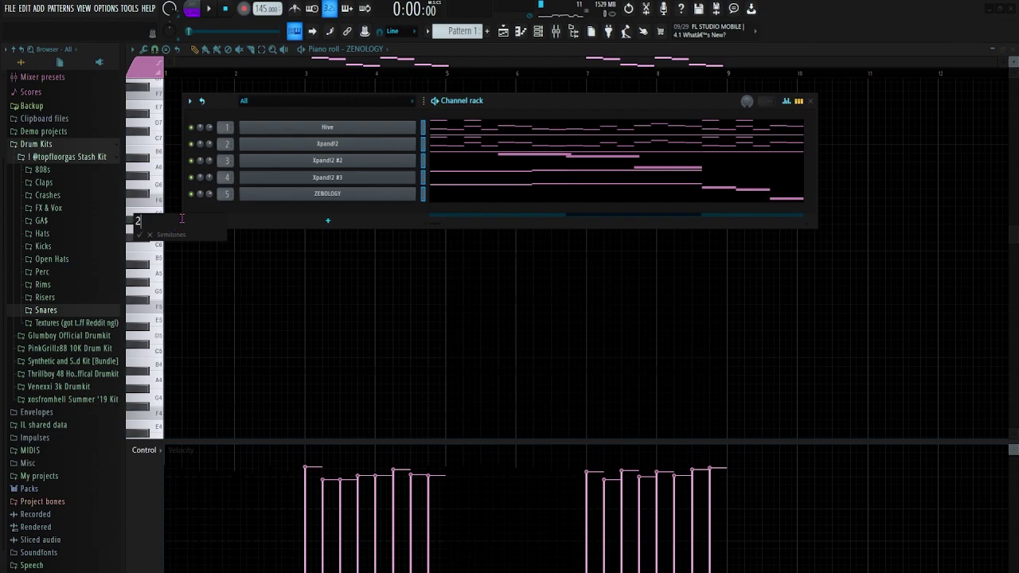
key(F6)
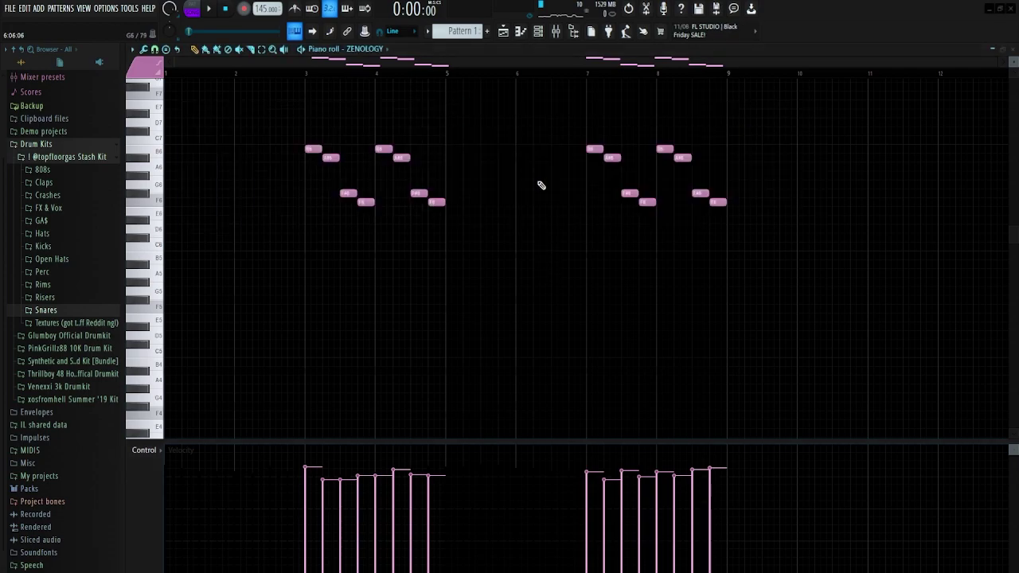
Add the ga$ - London Snare sample to the Channel rack and play the pattern.
click(551, 35)
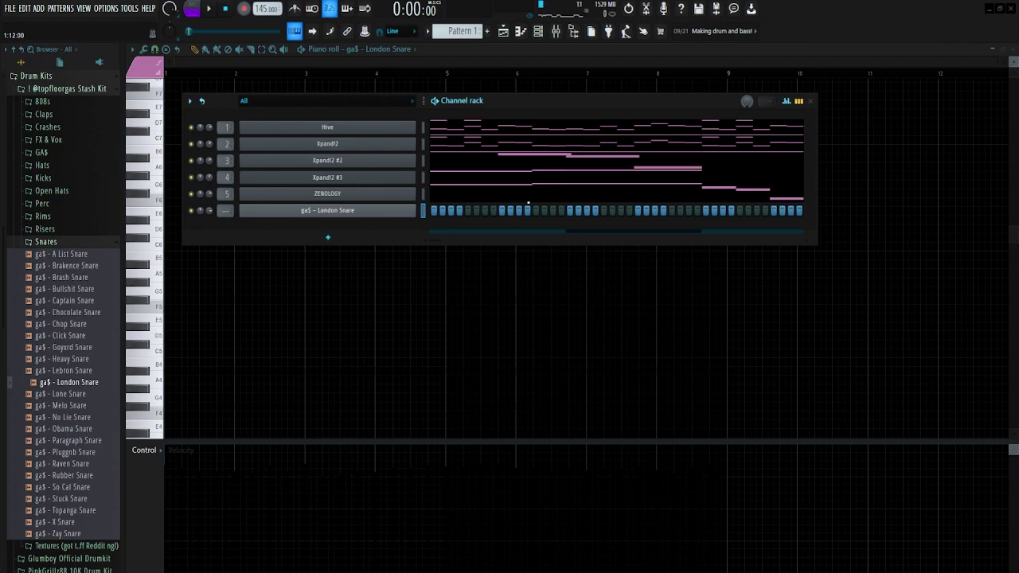
key(space)
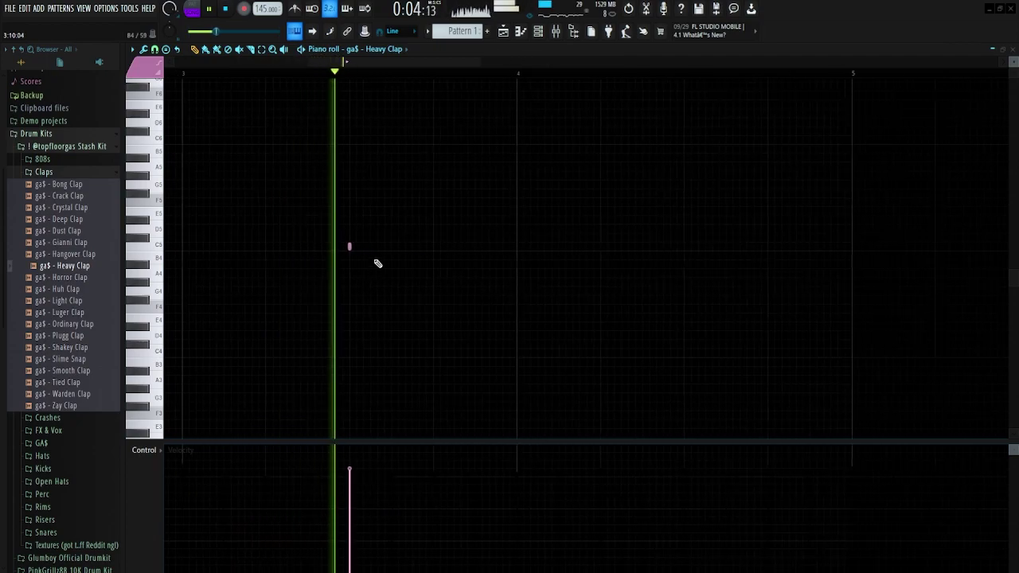
Add a Heavy Clap hit on C5 and play it back.
key(space)
key(space)
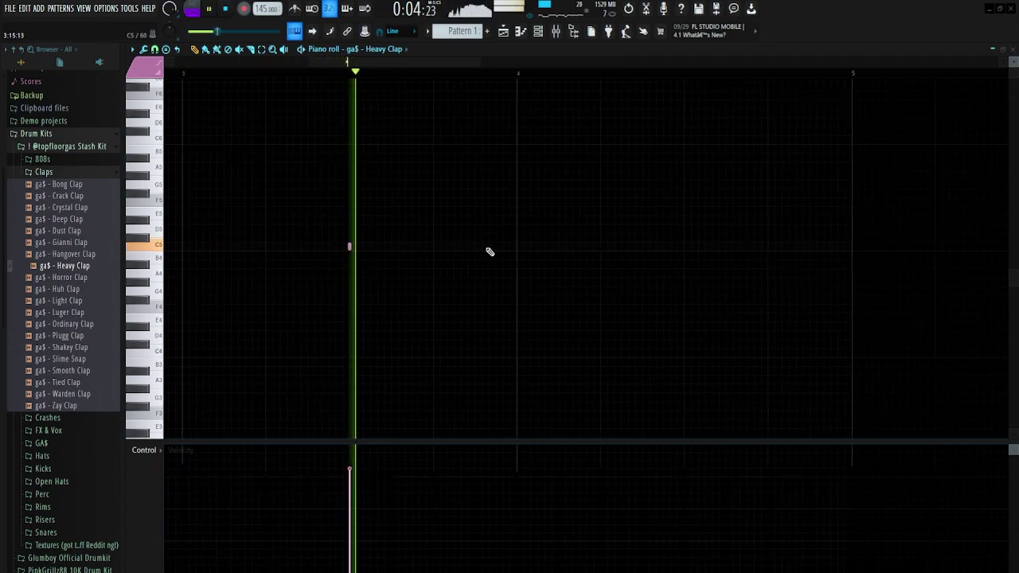
click(482, 248)
key(space)
key(space)
scroll(446, 268, down, 5)
Fill the Liter Hat channel with a hi-hat on every second step and play the beat.
click(376, 49)
click(371, 133)
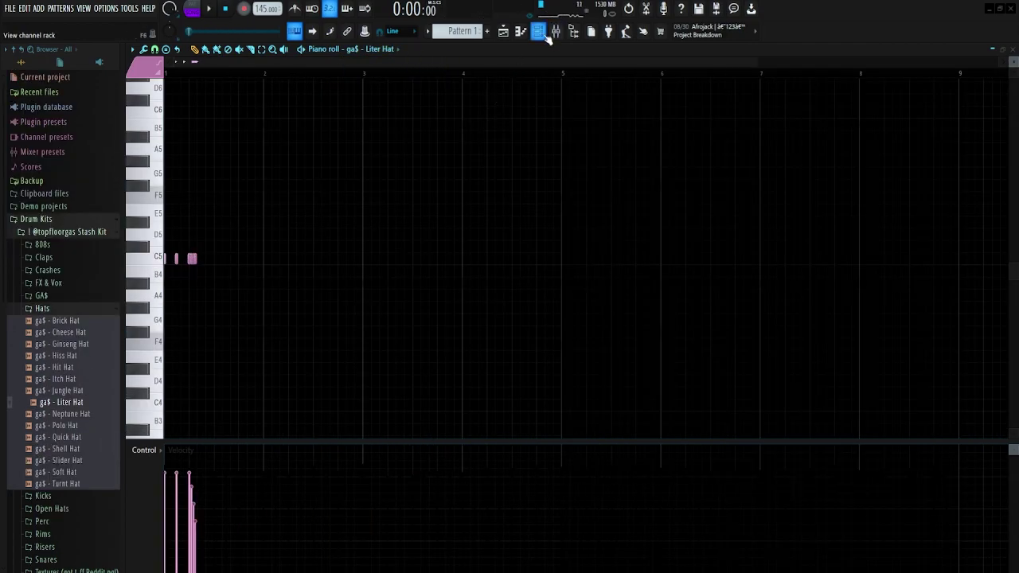
key(F6)
right_click(327, 243)
click(568, 280)
key(F6)
key(space)
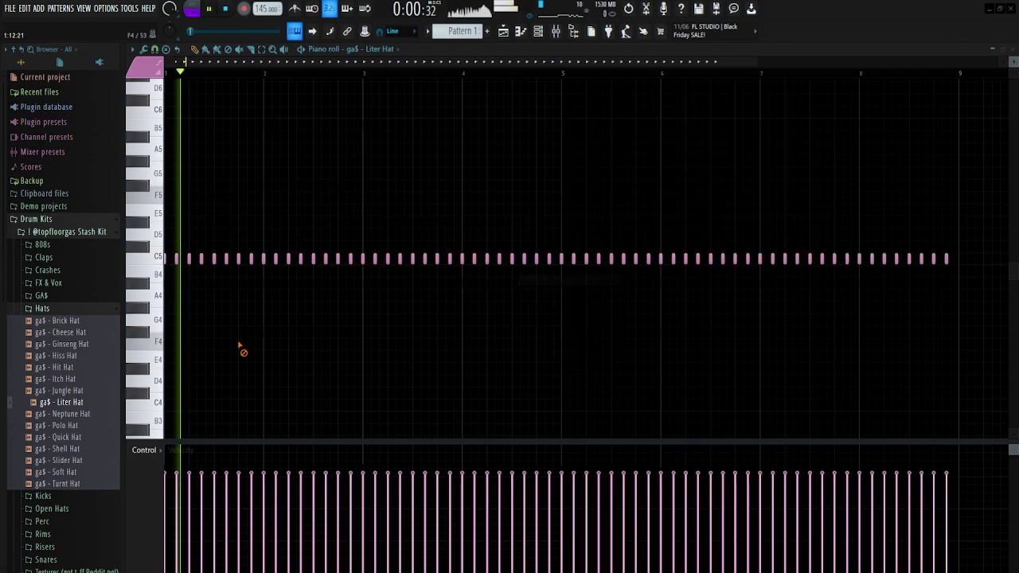
scroll(305, 332, down, 2)
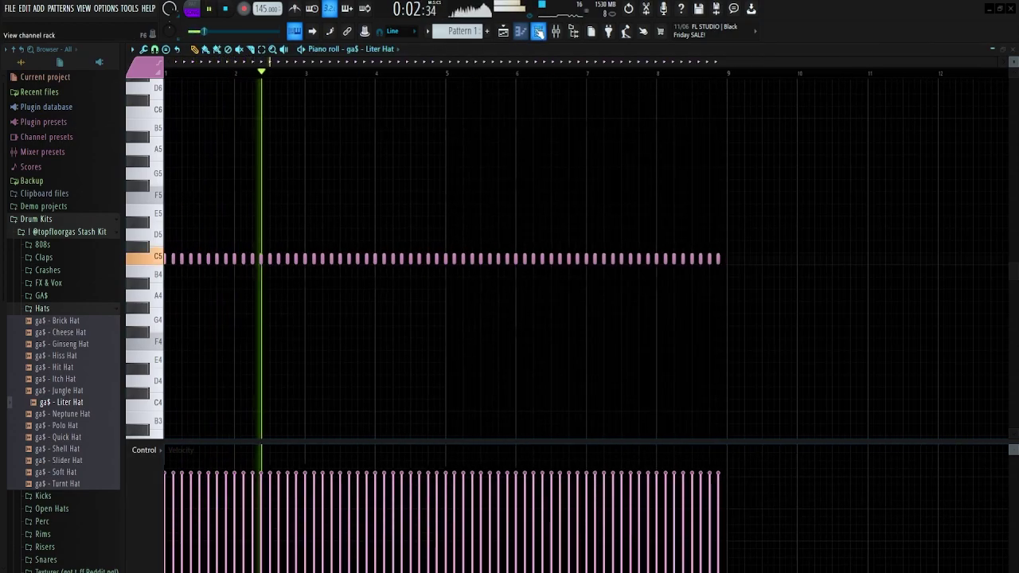
key(F6)
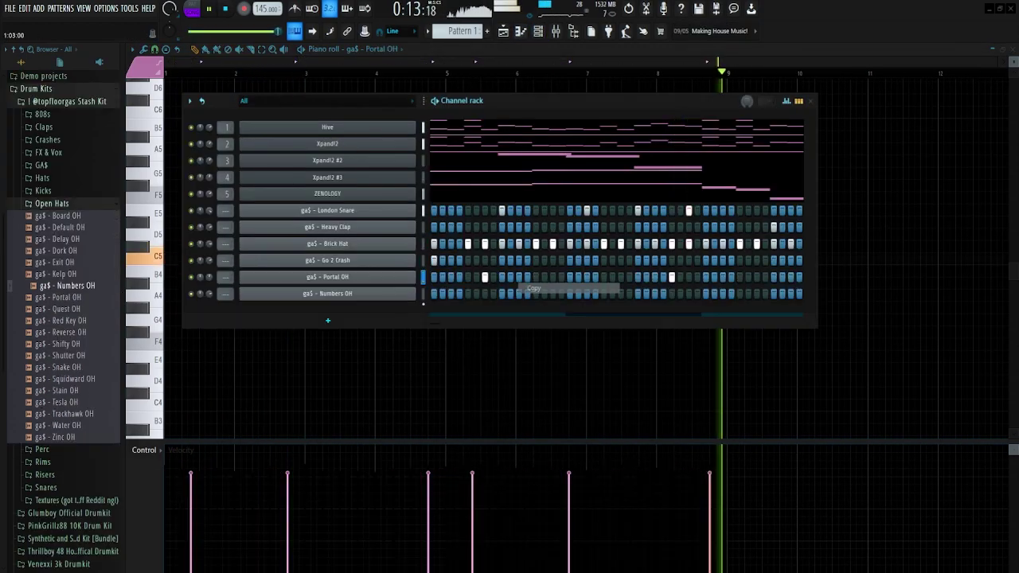
Paste the copied pattern onto the Numbers OH open hat channel.
right_click(417, 293)
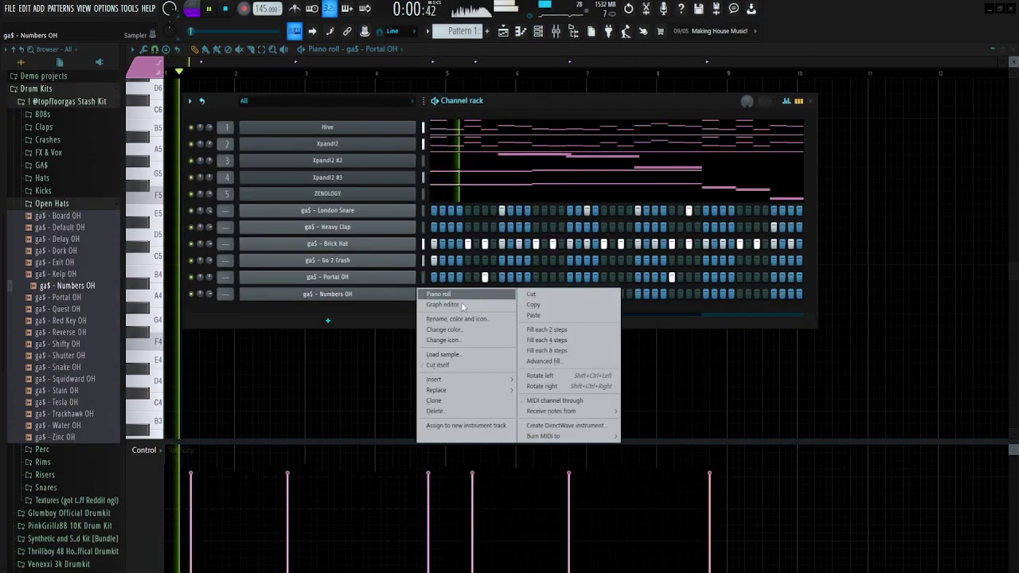
click(533, 315)
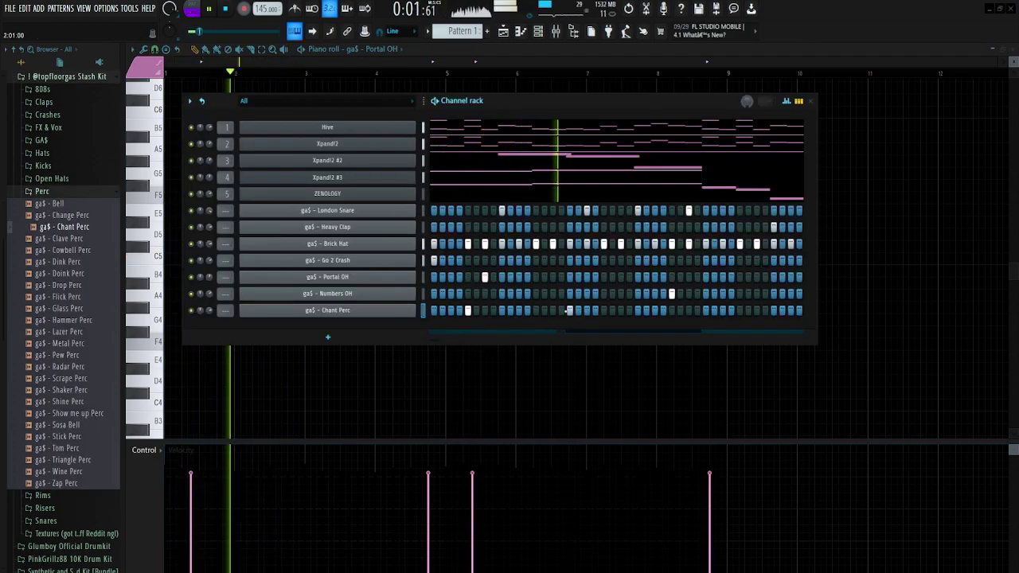
key(F6)
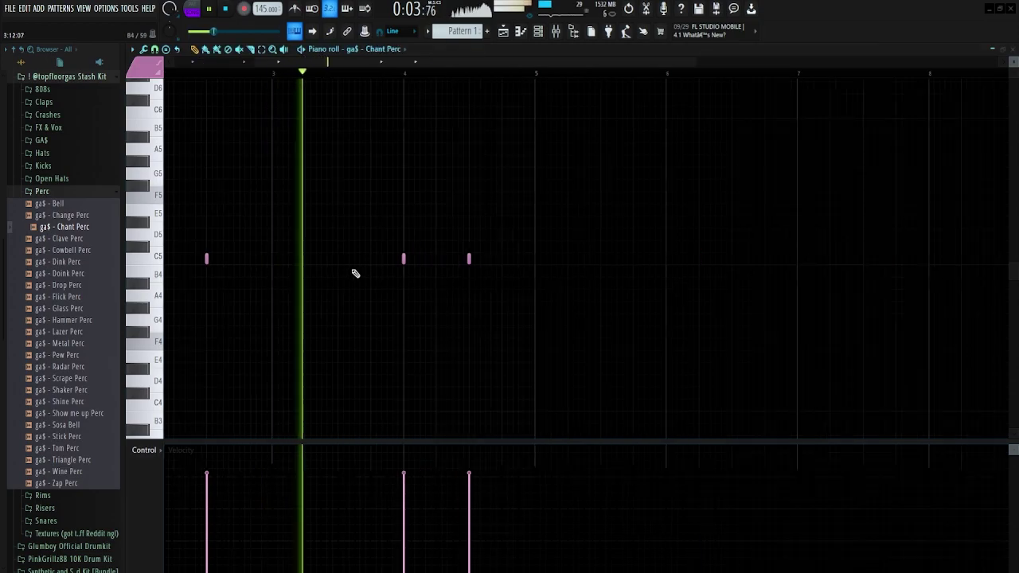
Add two Chant Perc hits on C5 and turn on a new Wine Perc step.
click(469, 259)
click(435, 259)
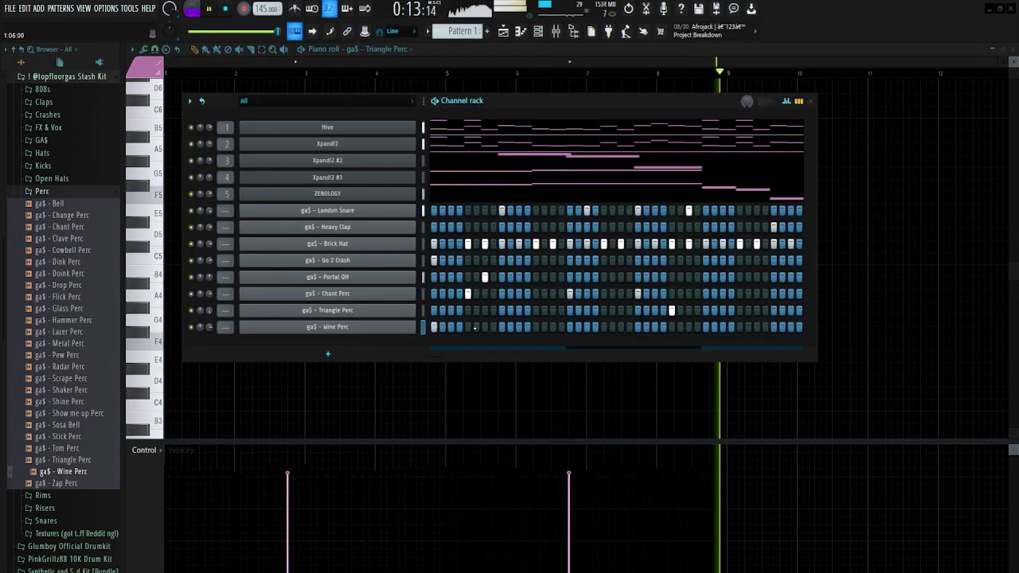
click(468, 326)
click(281, 329)
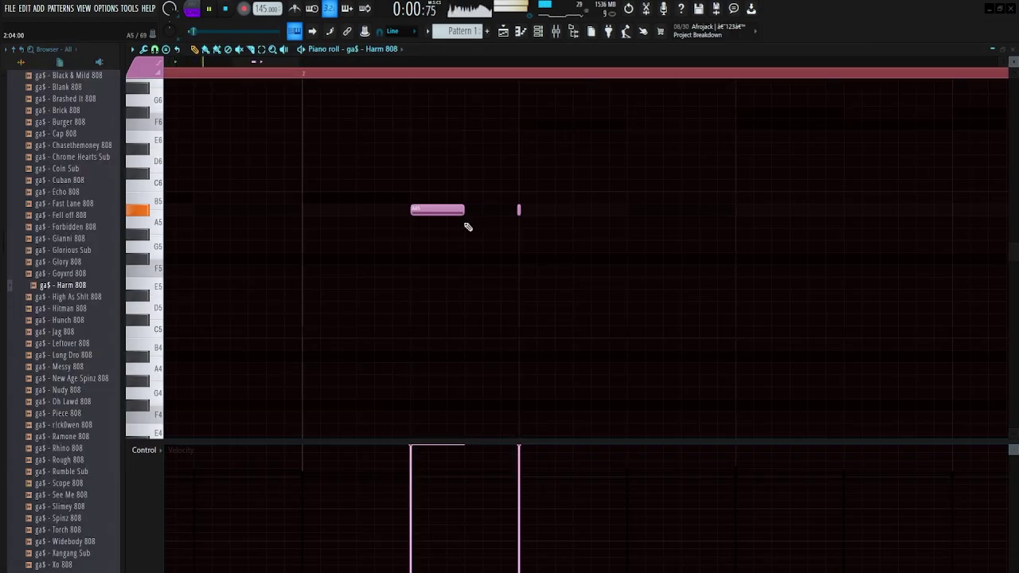
Play the Harm 808 pattern, stop it, and restart playback from the beginning.
scroll(469, 221, down, 3)
key(space)
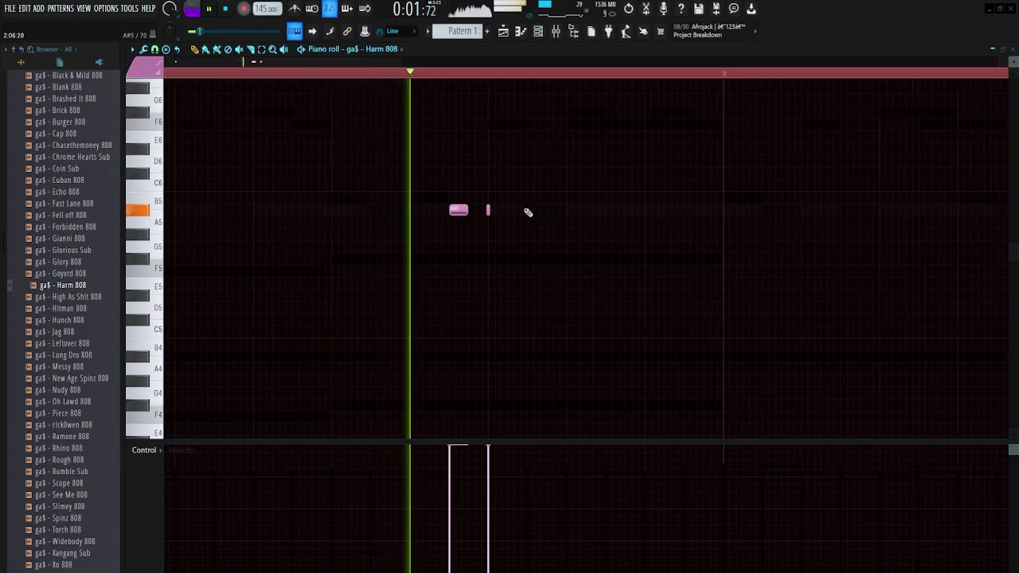
scroll(526, 211, down, 2)
key(space)
key(space)
scroll(525, 208, up, 2)
key(space)
Add a Harm 808 note on A5, shift the F5 note later in the bar, and replay.
click(496, 212)
scroll(514, 222, down, 3)
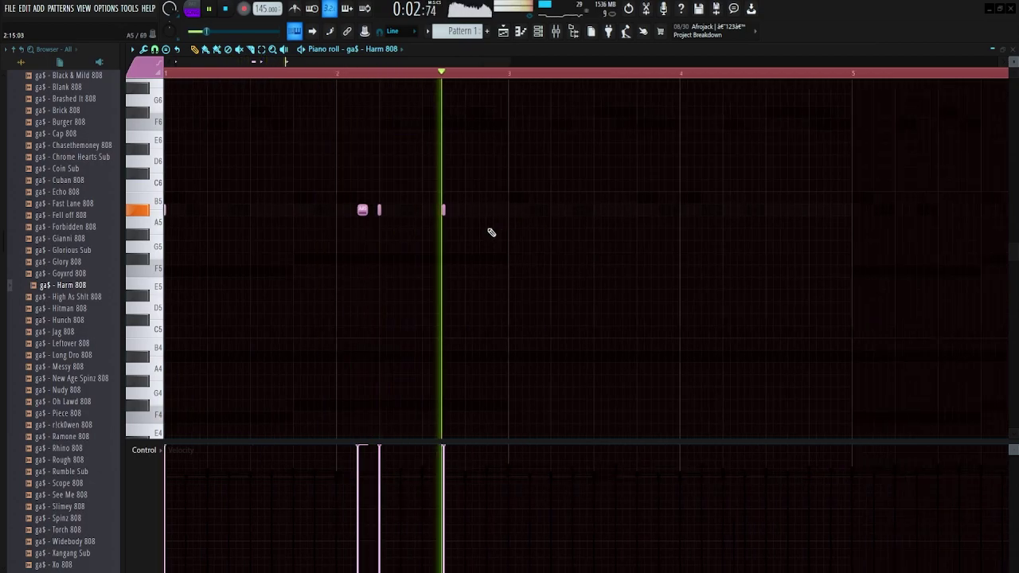
key(space)
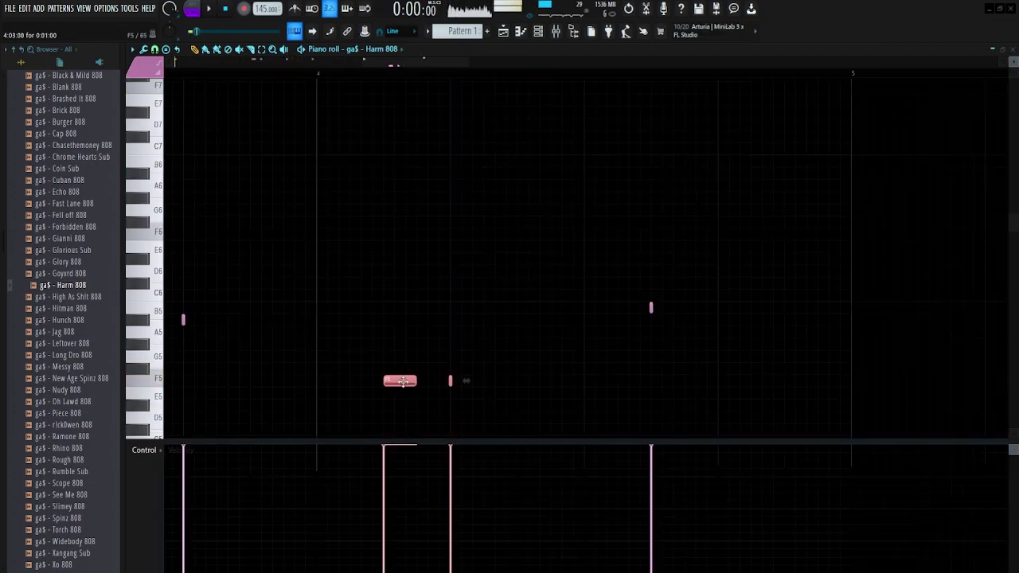
drag(402, 382, 469, 381)
key(space)
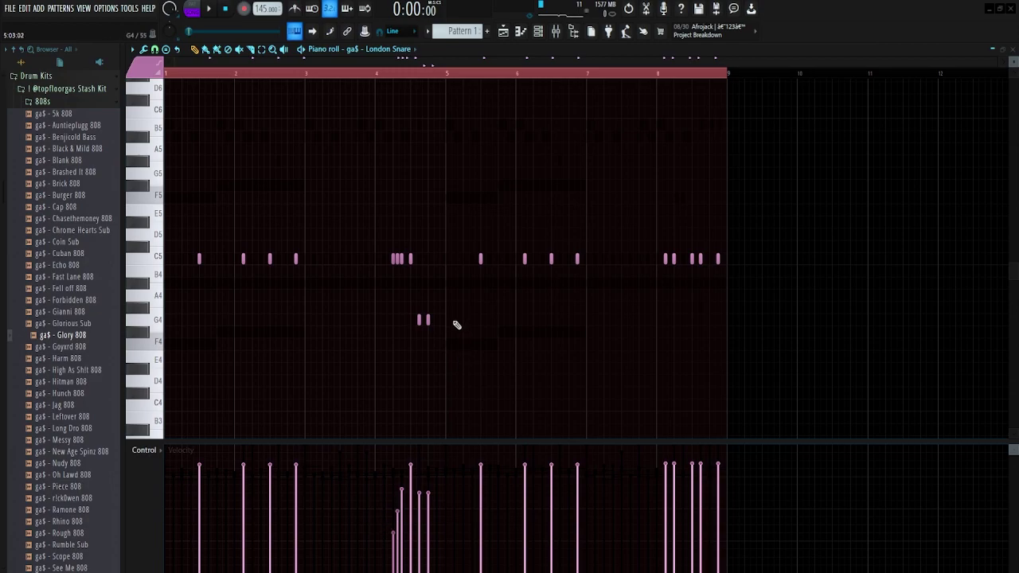
Show the Heavy Clap pattern and box-select its C5 clap notes, then the Brick Hat row.
click(388, 50)
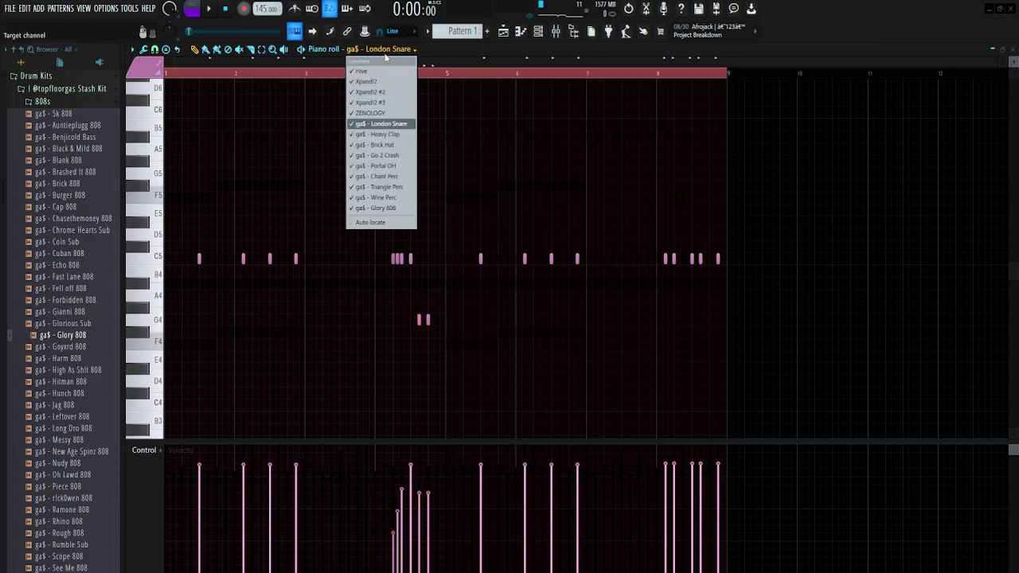
click(400, 134)
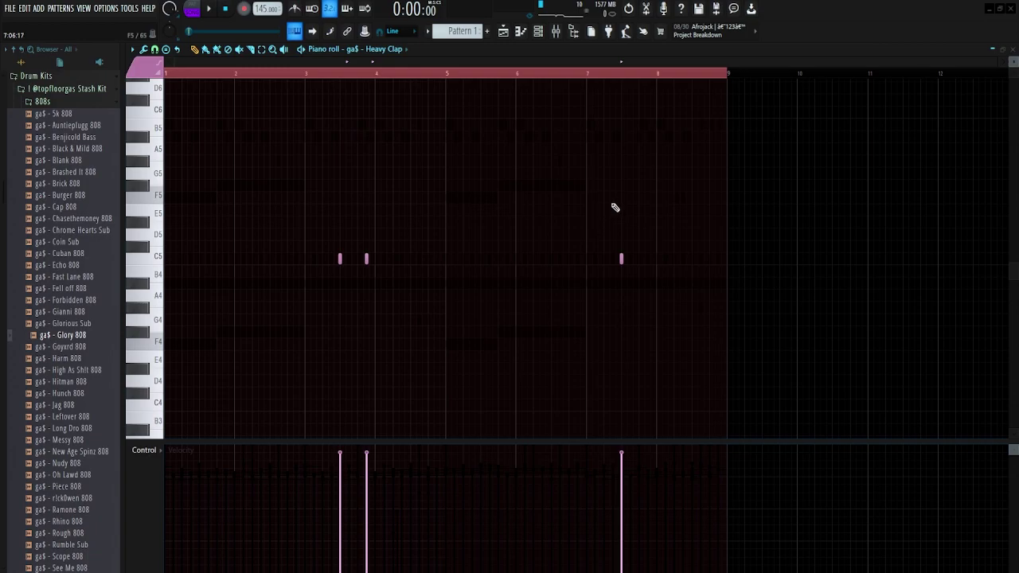
drag(670, 275, 170, 194)
scroll(400, 51, down, 1)
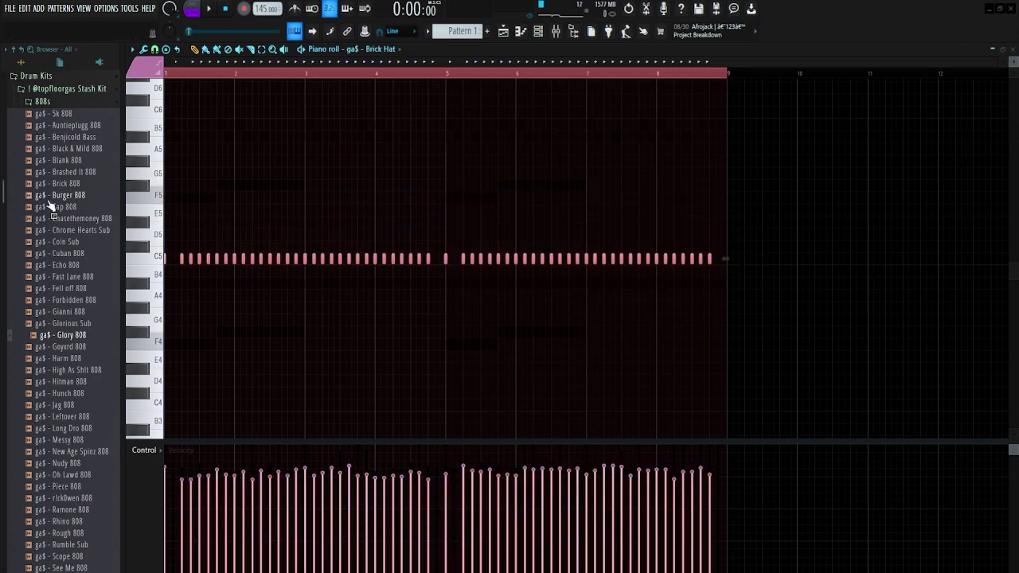
drag(752, 271, 153, 226)
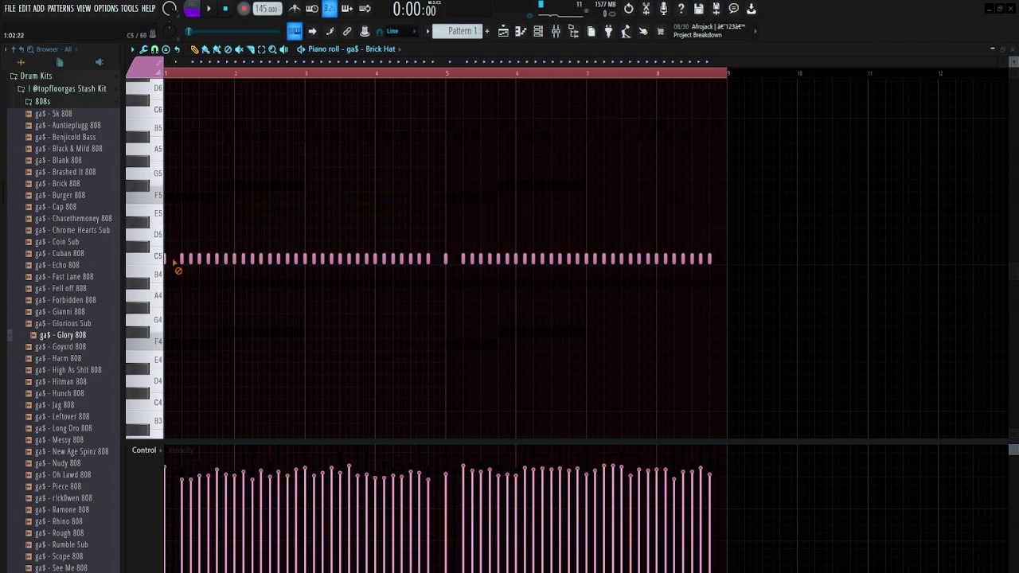
drag(164, 298, 235, 220)
Step through the Portal OH and Chant Perc patterns, box-selecting the Chant Perc notes.
click(391, 51)
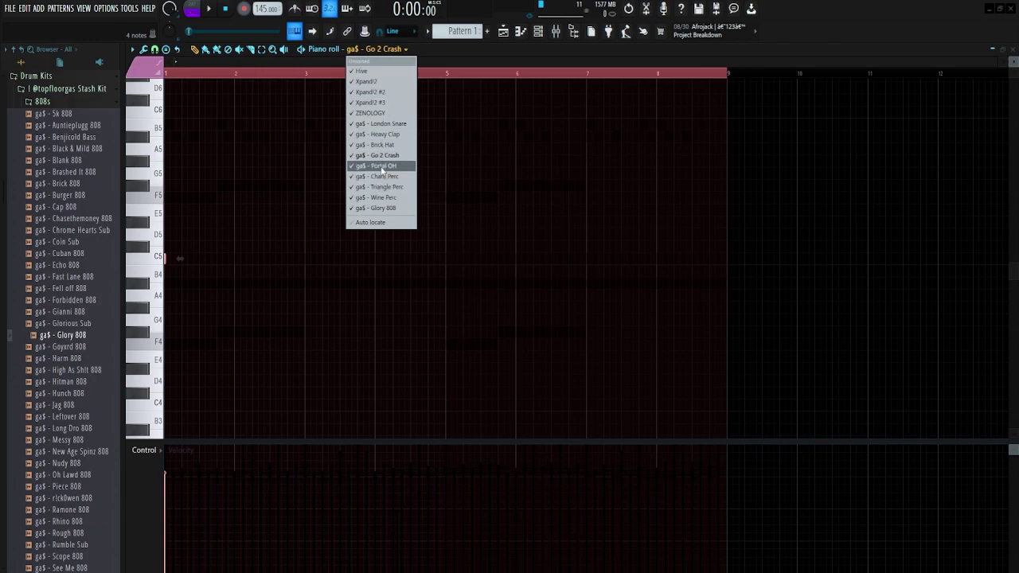
click(384, 166)
click(368, 50)
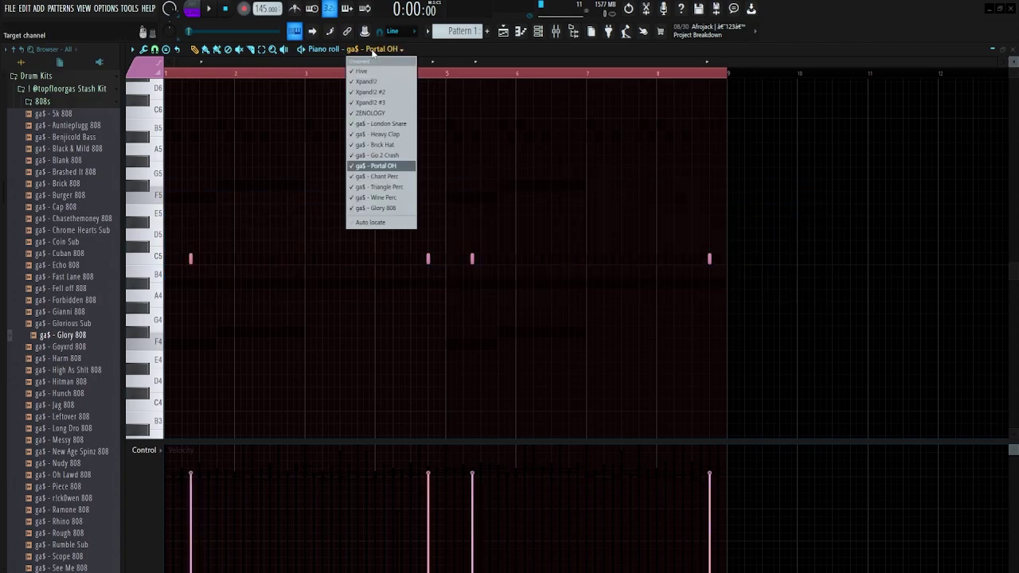
click(390, 177)
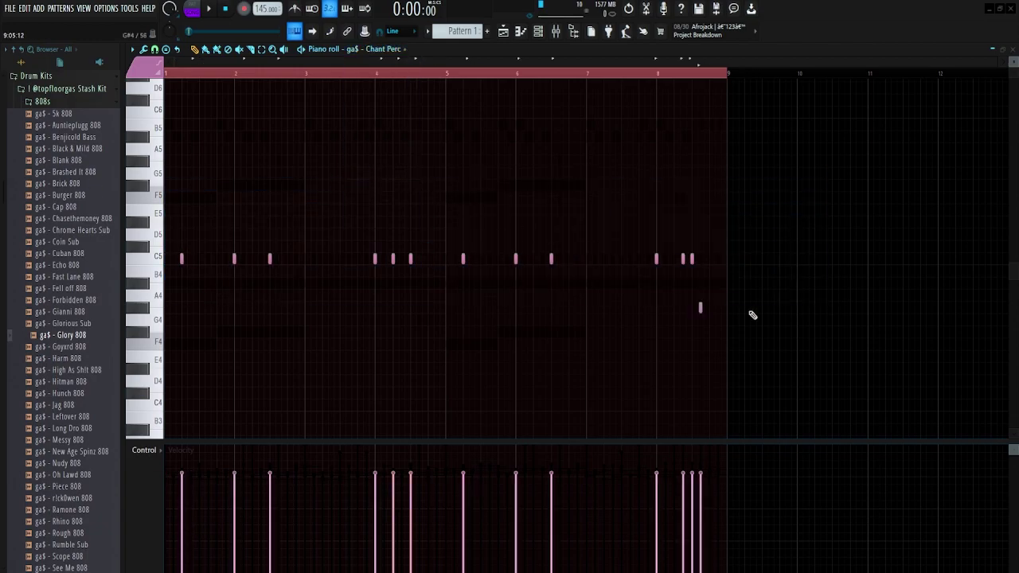
drag(720, 348, 141, 179)
ctrl+scroll(701, 282, up, 5)
ctrl+scroll(661, 274, down, 5)
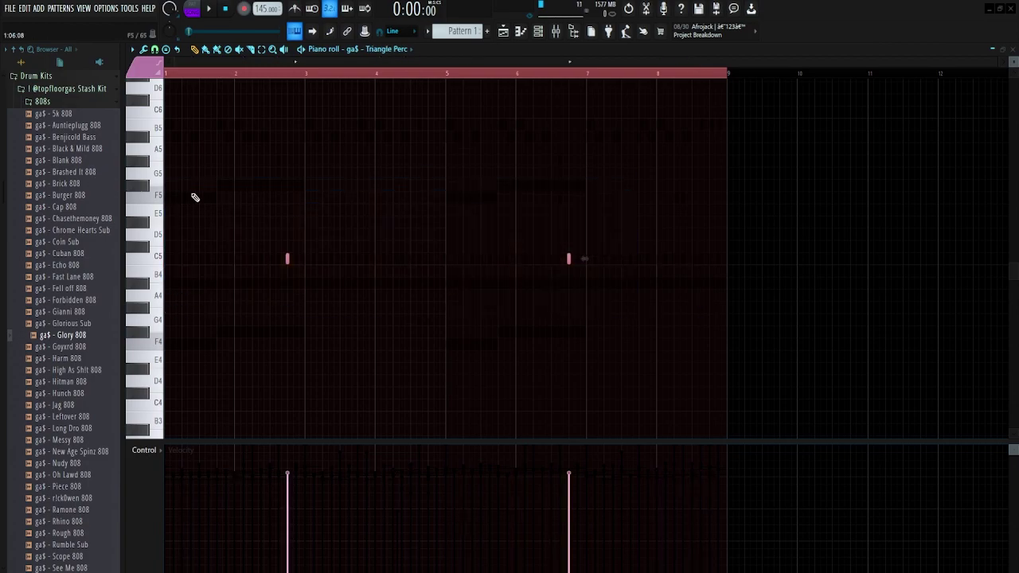
scroll(243, 259, up, 2)
scroll(337, 266, down, 2)
Show the Wine Perc pattern, preview its C5 hit, and select its row of notes.
click(396, 51)
click(390, 199)
drag(557, 218, 159, 268)
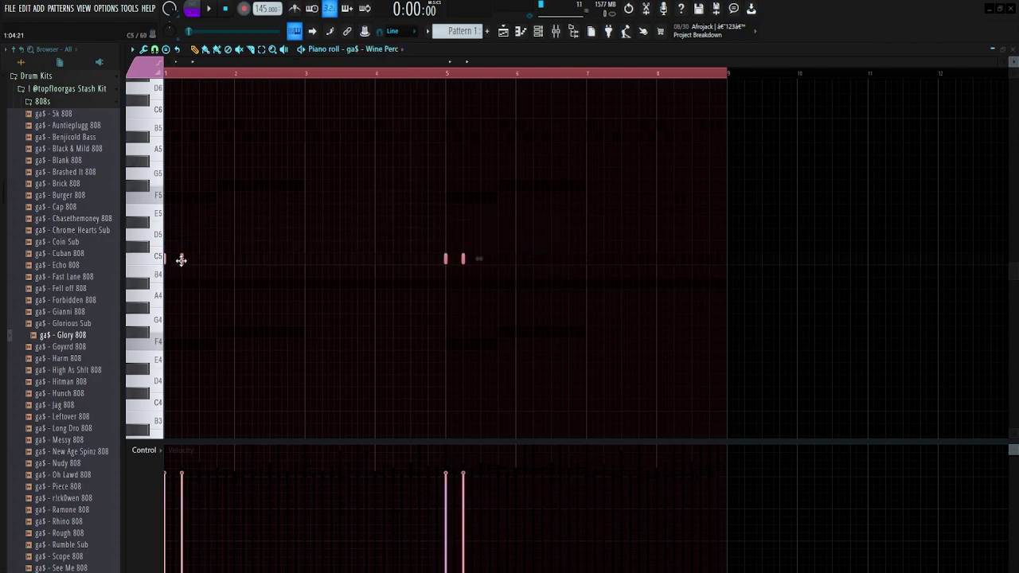
click(181, 260)
drag(512, 253, 267, 261)
Switch the piano roll to Glory 808 and select its notes, ending with the last five.
click(398, 50)
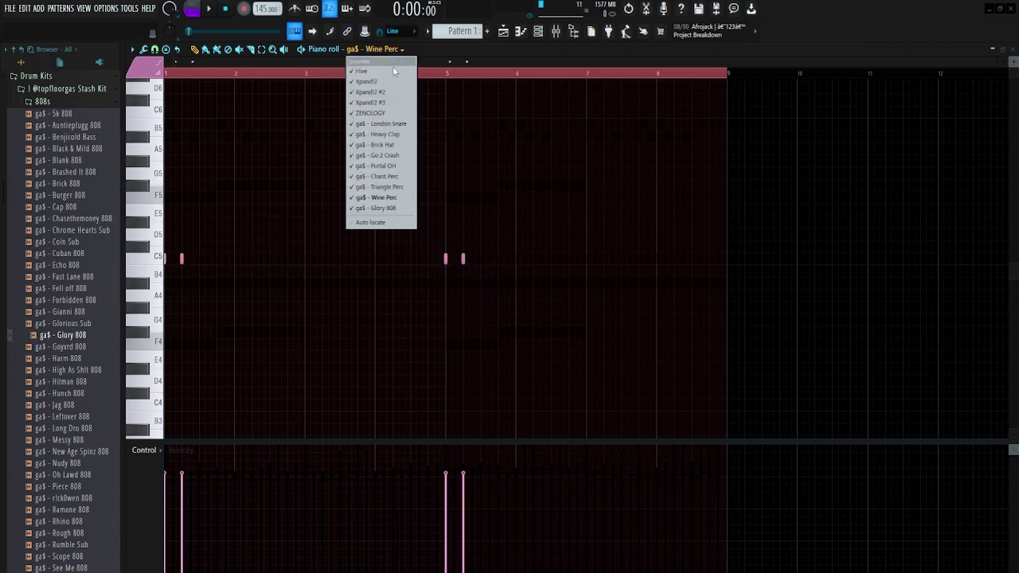
click(381, 208)
scroll(667, 249, up, 4)
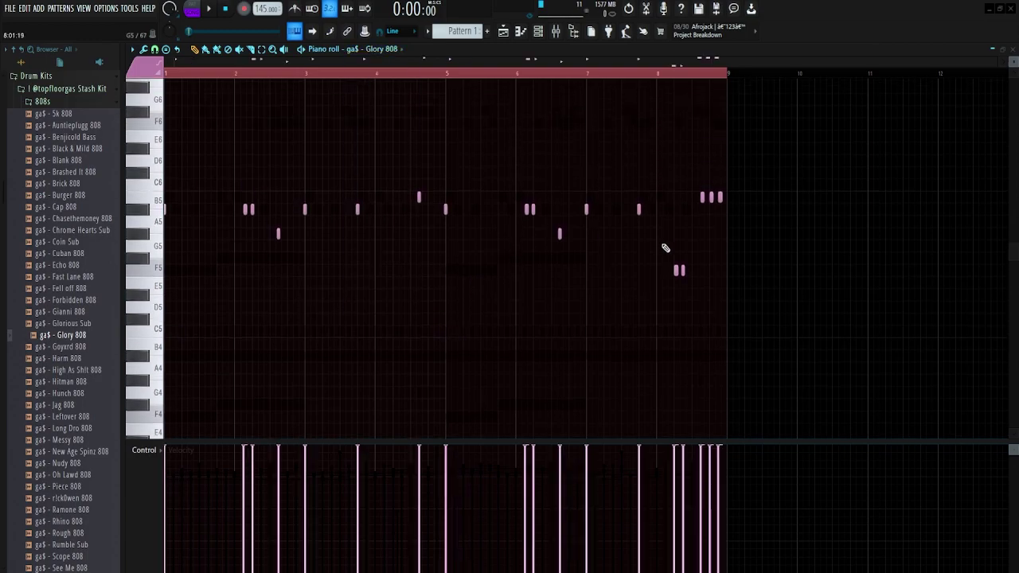
scroll(670, 270, up, 2)
drag(772, 337, 166, 133)
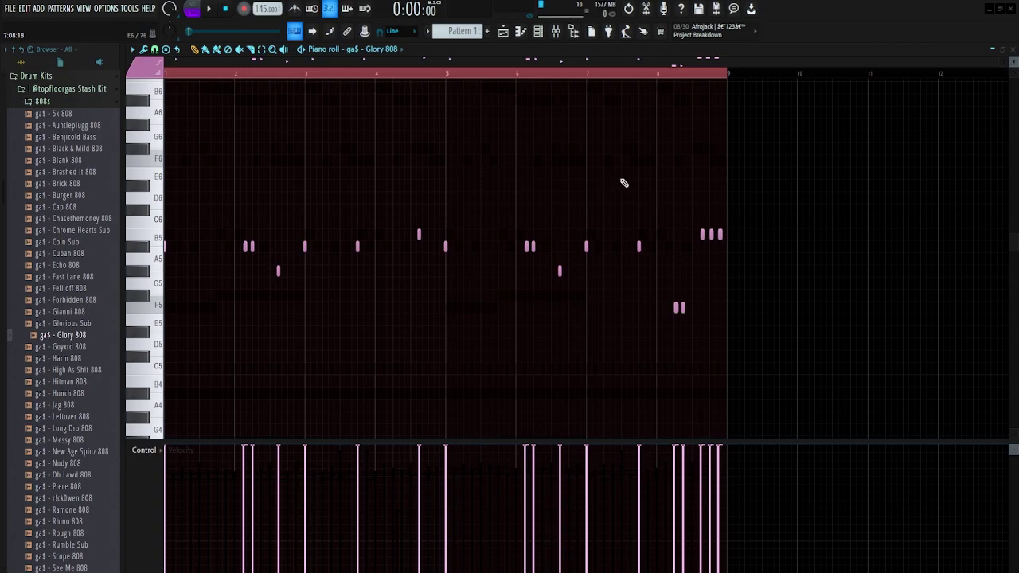
scroll(230, 276, up, 5)
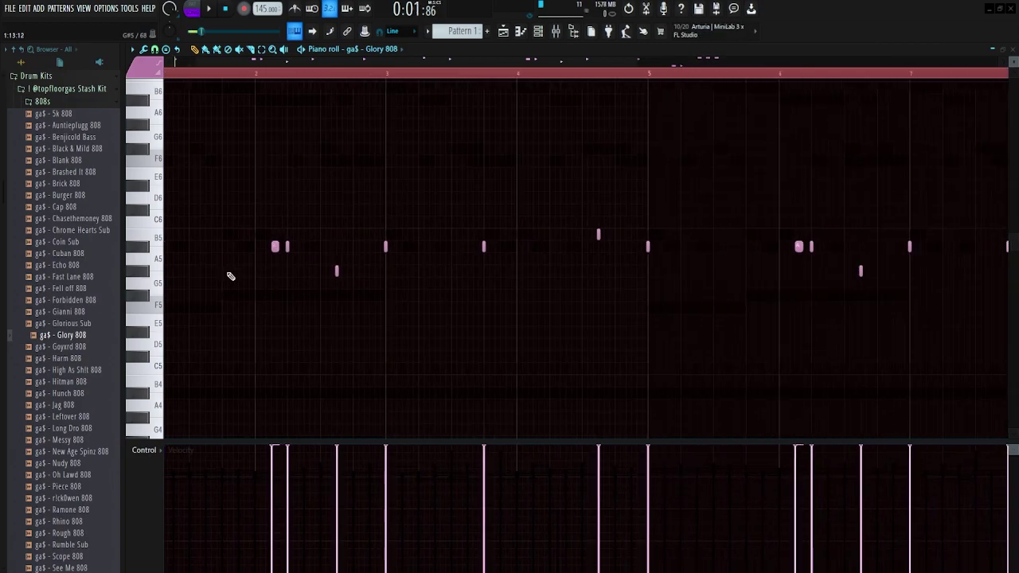
drag(325, 205, 426, 277)
scroll(398, 239, down, 5)
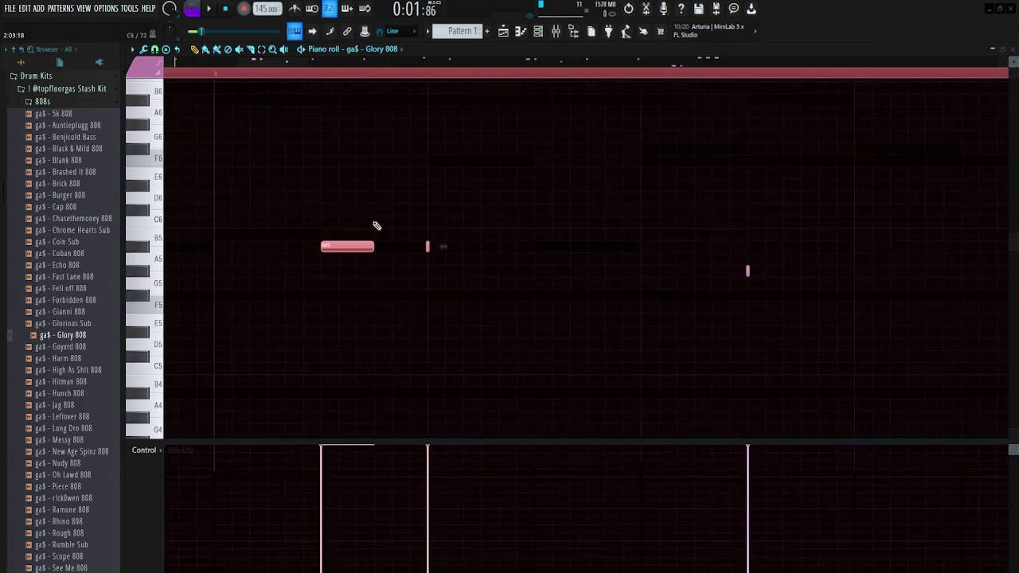
scroll(653, 291, down, 2)
scroll(744, 311, up, 4)
drag(513, 169, 791, 352)
Pan the final 808 notes left and right in the Note pan lane, then restore Note velocity.
scroll(665, 310, down, 5)
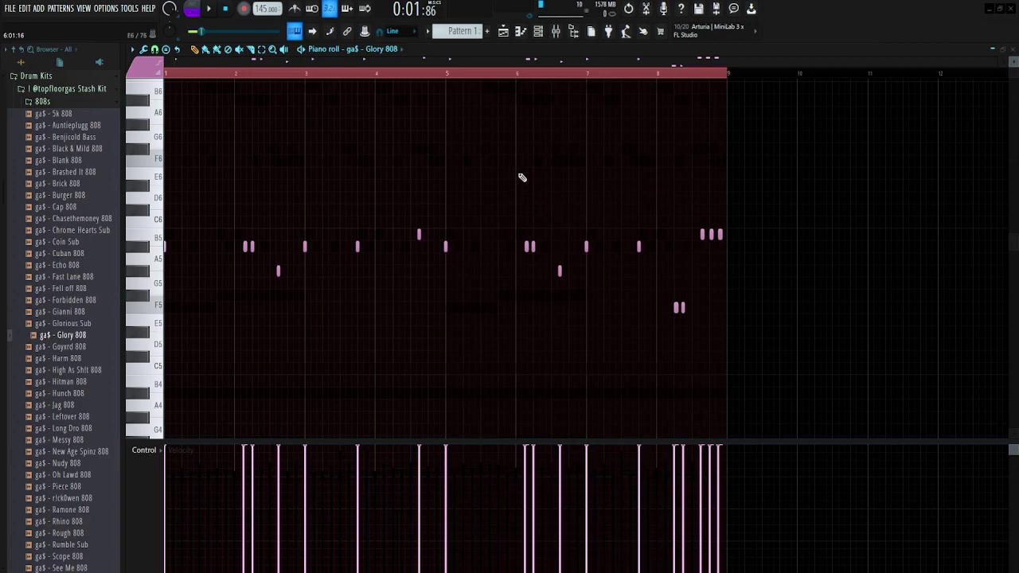
scroll(541, 194, up, 4)
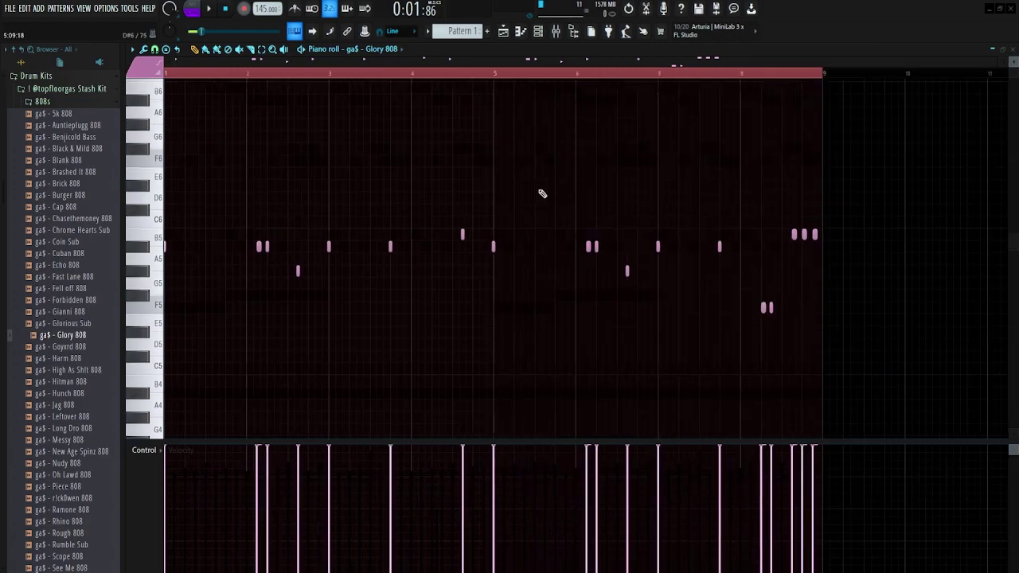
scroll(222, 273, up, 3)
scroll(312, 247, down, 8)
click(143, 450)
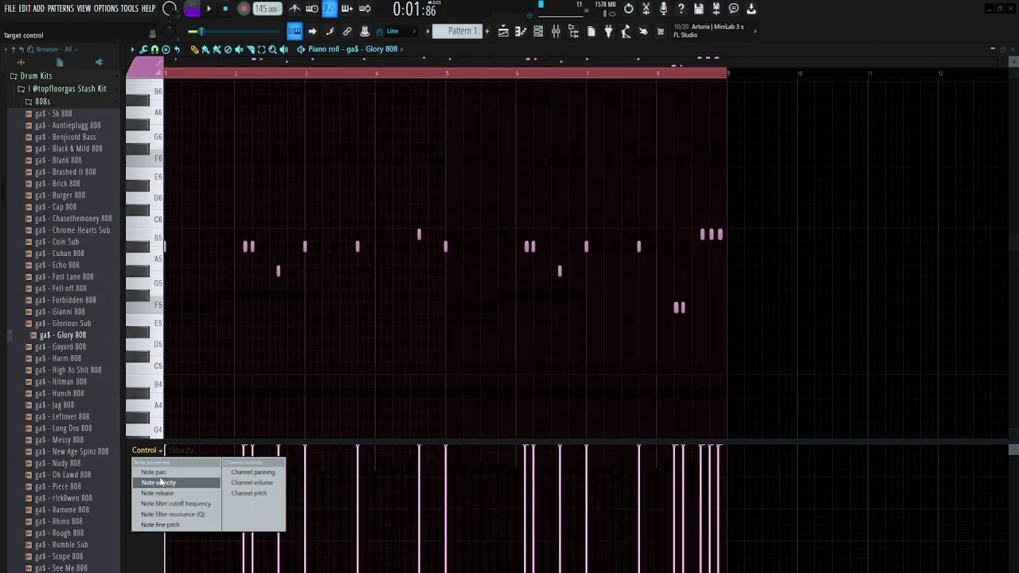
click(163, 483)
drag(702, 478, 713, 540)
scroll(733, 508, up, 3)
scroll(732, 508, up, 3)
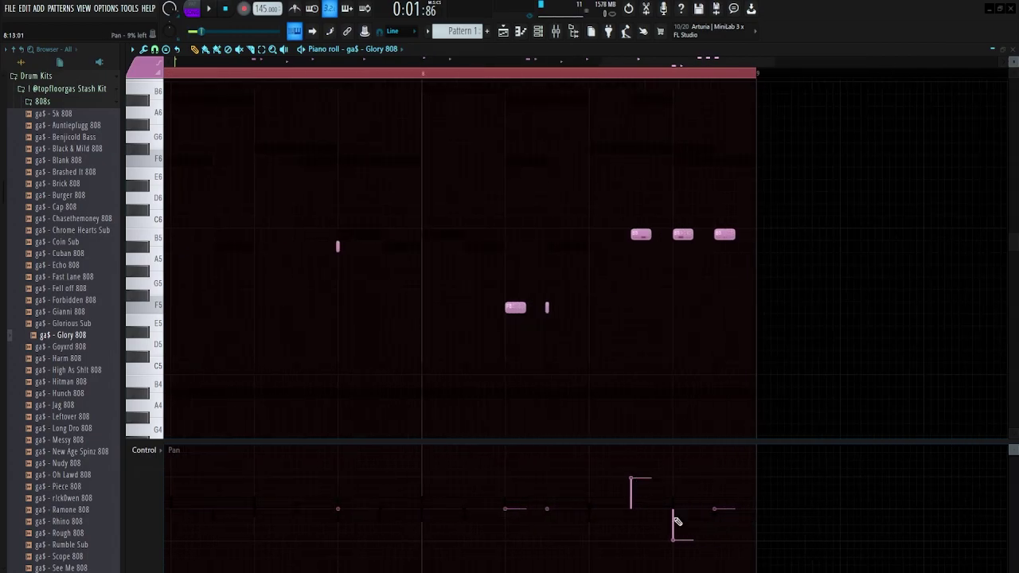
scroll(314, 430, down, 5)
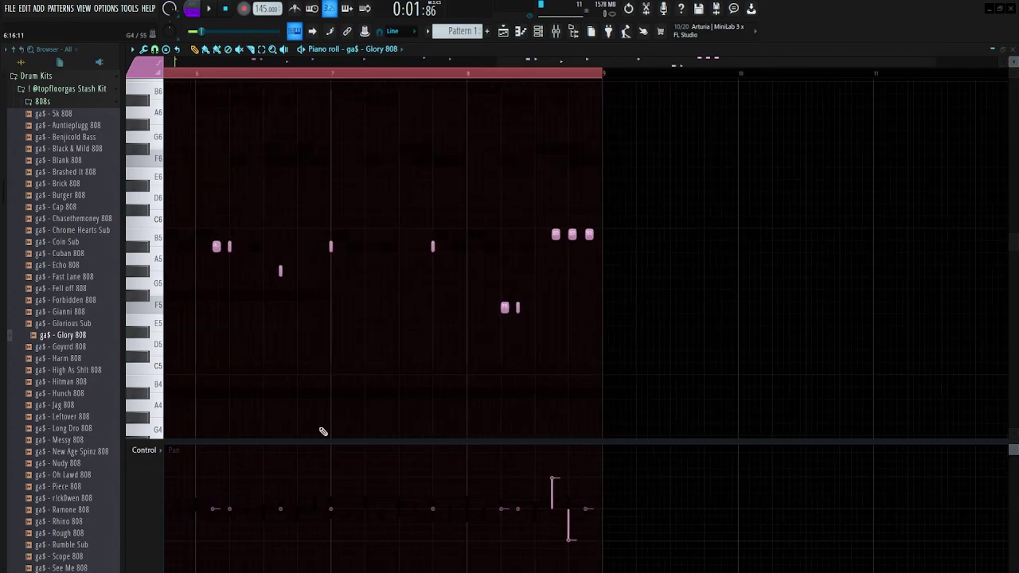
click(144, 450)
click(171, 482)
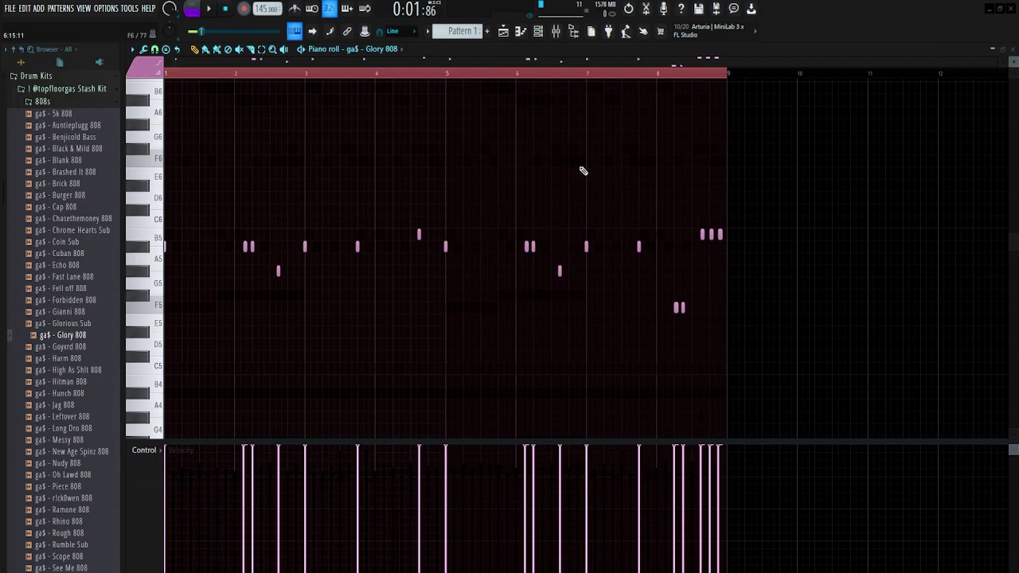
drag(730, 359, 291, 230)
Restart playback and view the Wine Perc, Triangle Perc and Chant Perc patterns.
key(space)
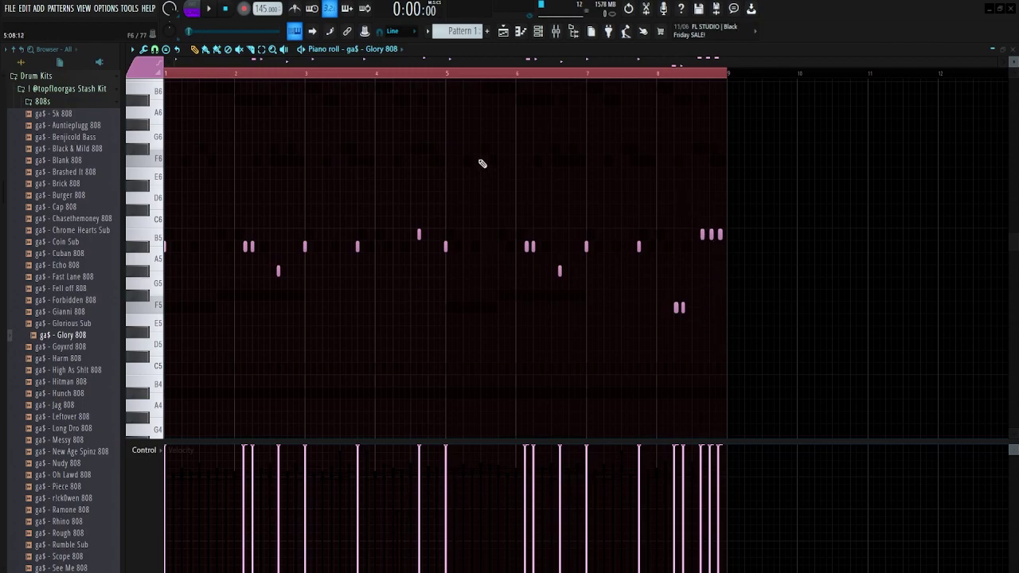
key(space)
click(350, 49)
click(381, 197)
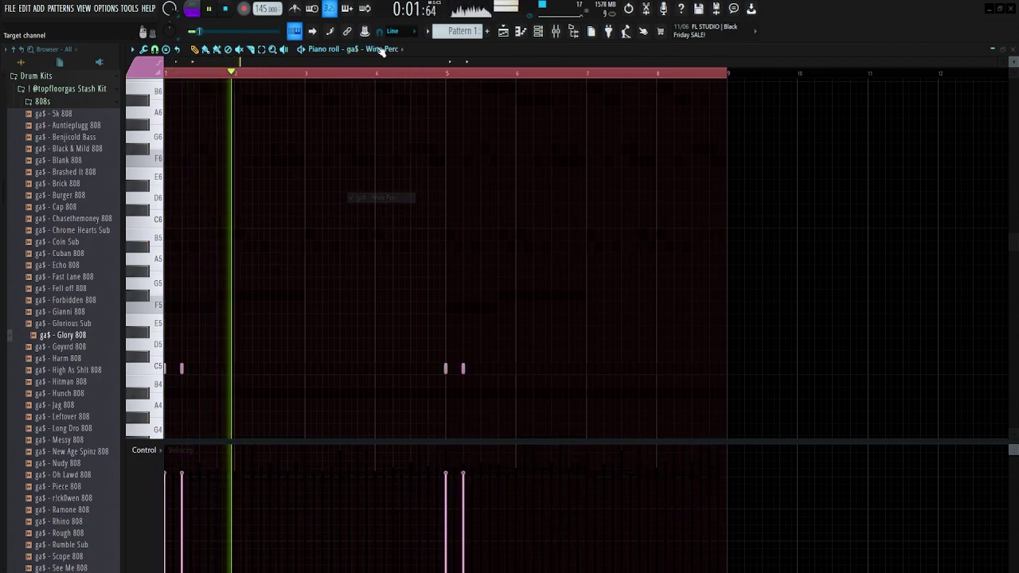
click(383, 50)
click(379, 186)
click(382, 50)
click(380, 176)
View the Portal OH, Go 2 Crash and Brick Hat patterns, settling on London Snare.
click(365, 49)
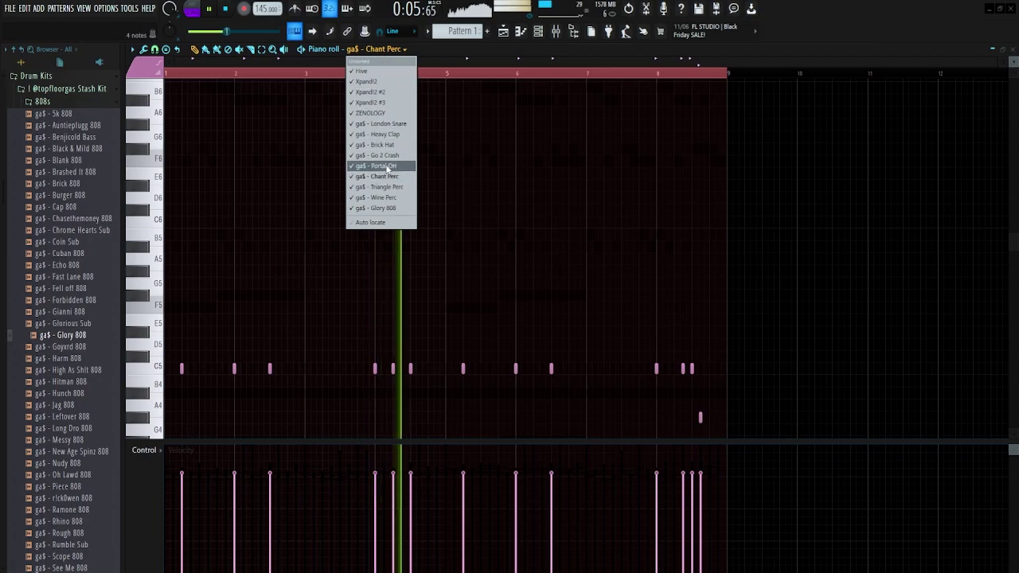
click(388, 166)
click(382, 49)
click(381, 156)
click(388, 50)
click(380, 144)
click(385, 49)
click(390, 124)
click(386, 50)
click(385, 123)
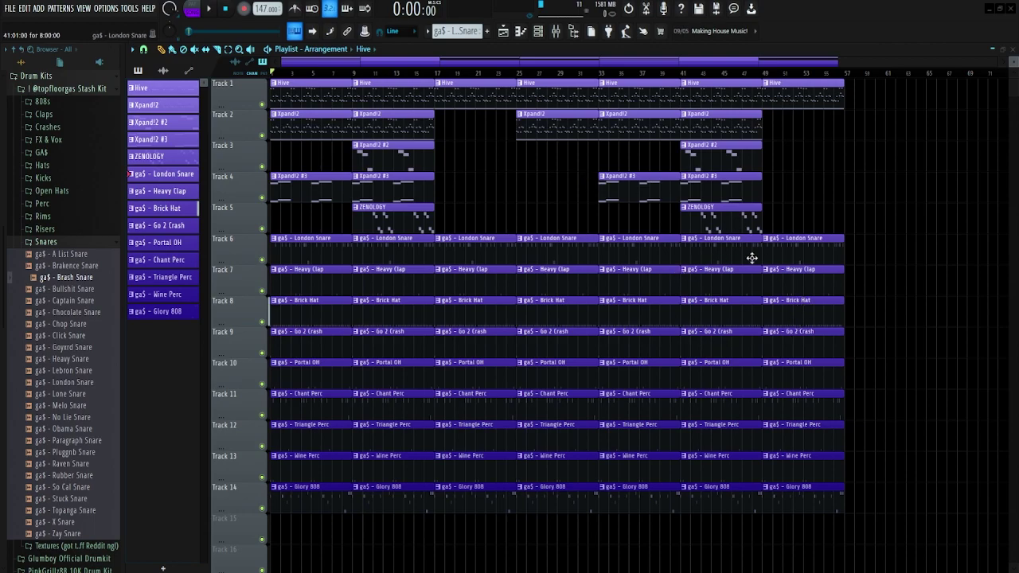
Move the song position to bar 57, bar 4, then the start, and select tracks 5–15, tracks 1–5 and bars 1–16 in turn.
click(842, 72)
click(301, 71)
click(271, 71)
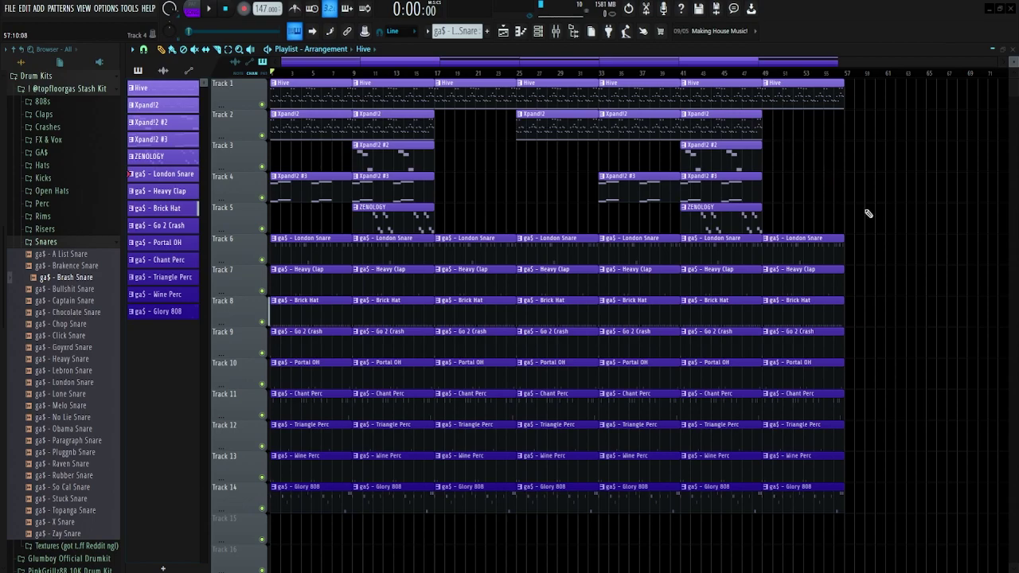
drag(849, 542, 80, 230)
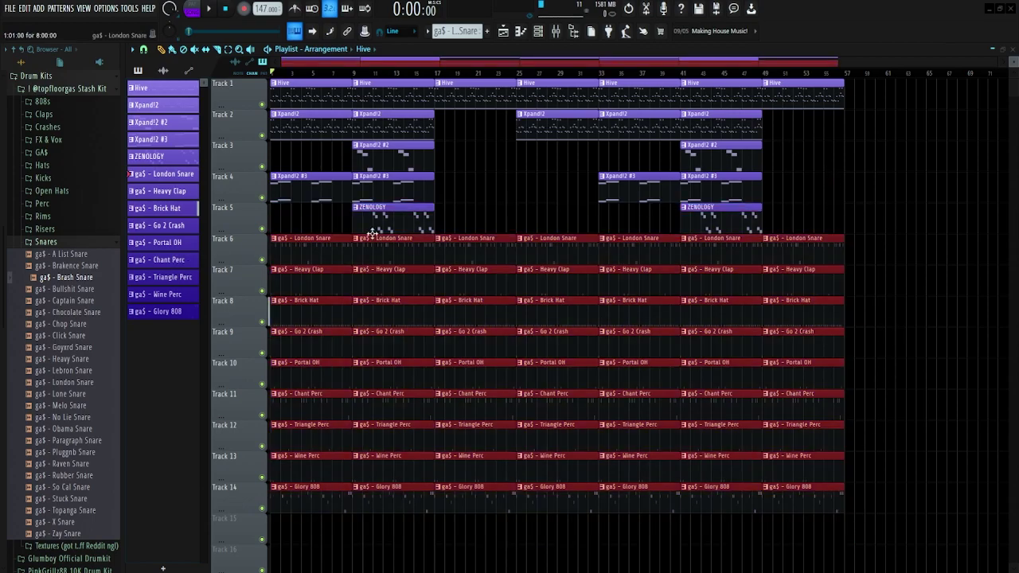
click(505, 210)
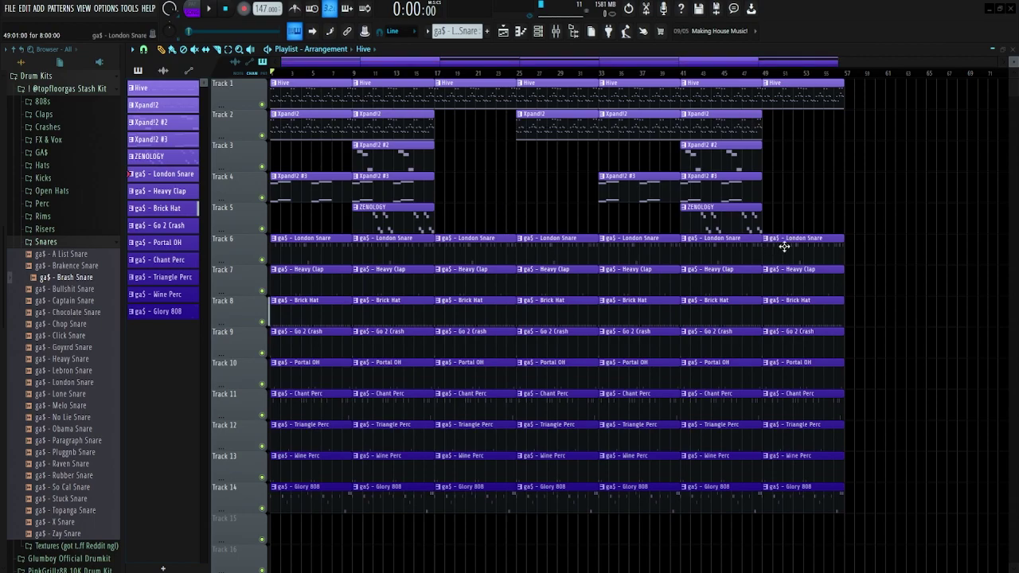
drag(874, 234, 269, 80)
click(546, 208)
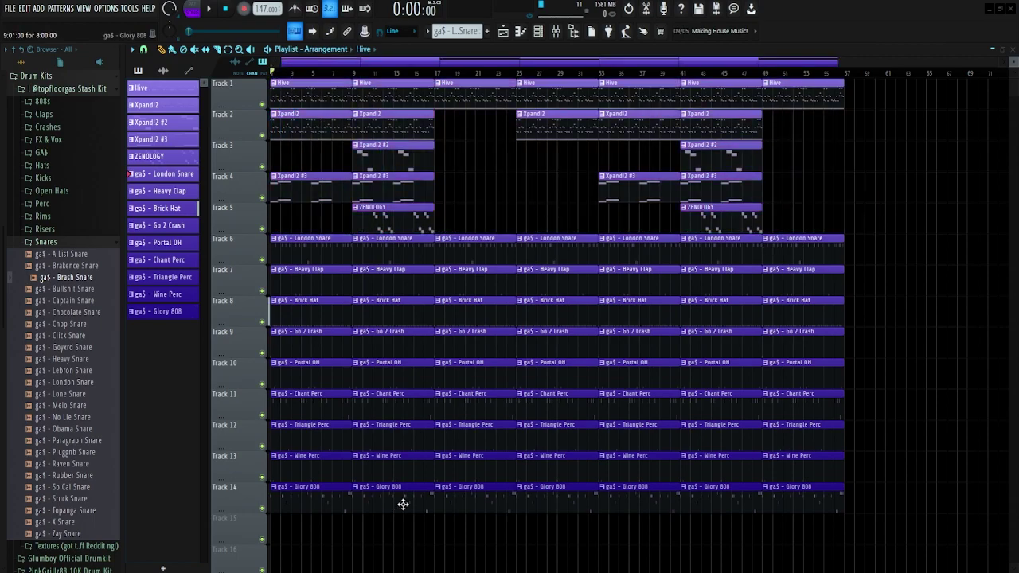
drag(434, 546, 269, 79)
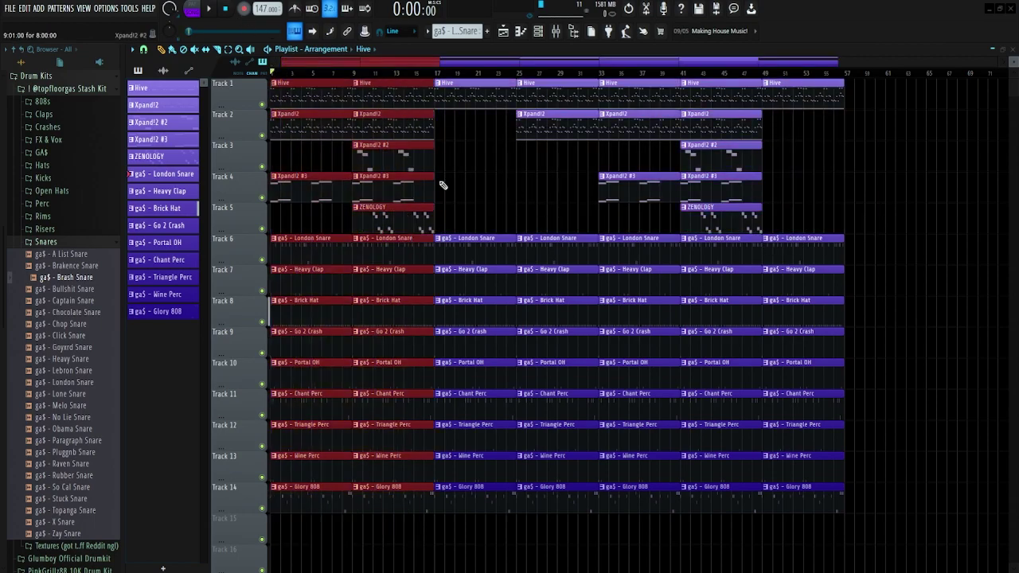
click(541, 192)
Select the bars 17–32, 33–48 and 49–56 sections in turn, then jump the song position to the end.
drag(443, 83, 561, 186)
click(560, 187)
drag(440, 82, 568, 546)
click(548, 199)
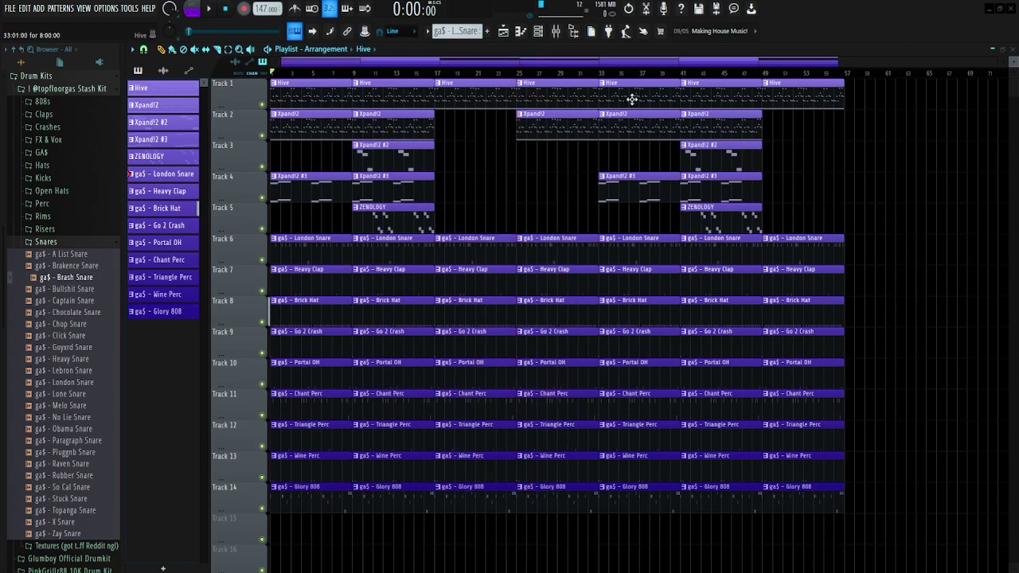
drag(599, 80, 880, 243)
click(880, 244)
drag(763, 80, 824, 467)
drag(458, 97, 458, 455)
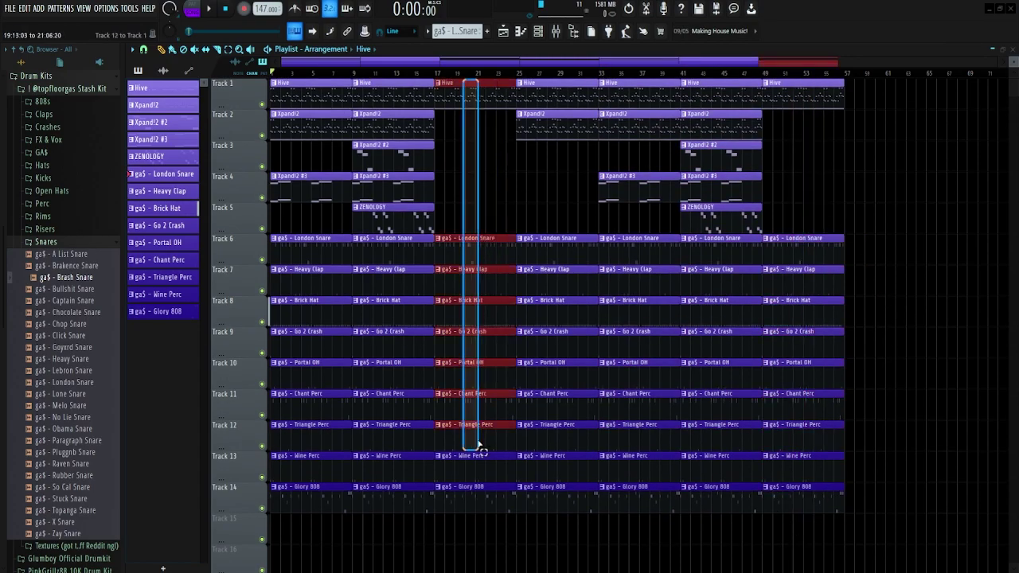
click(478, 369)
drag(798, 95, 820, 550)
click(890, 209)
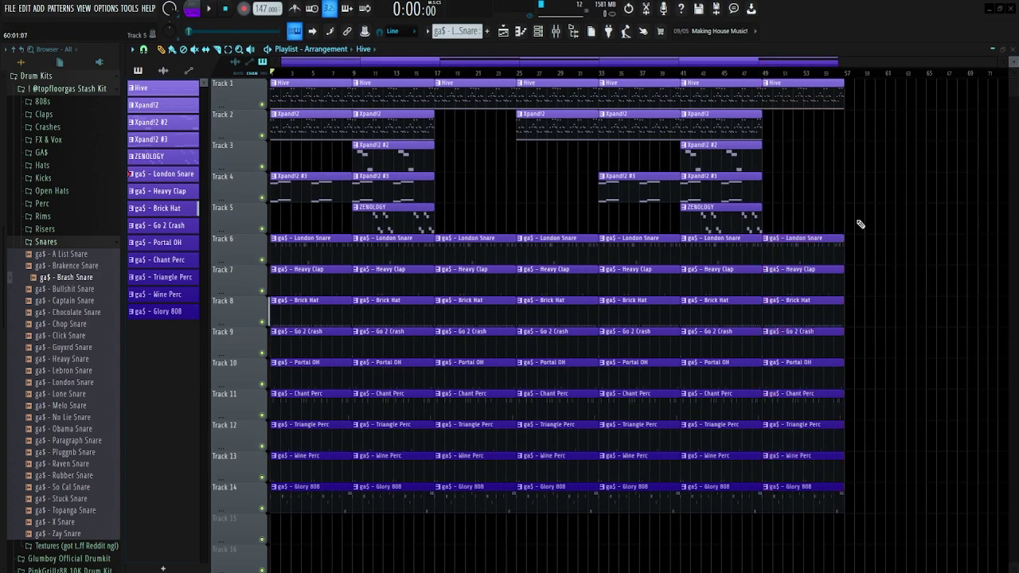
click(847, 78)
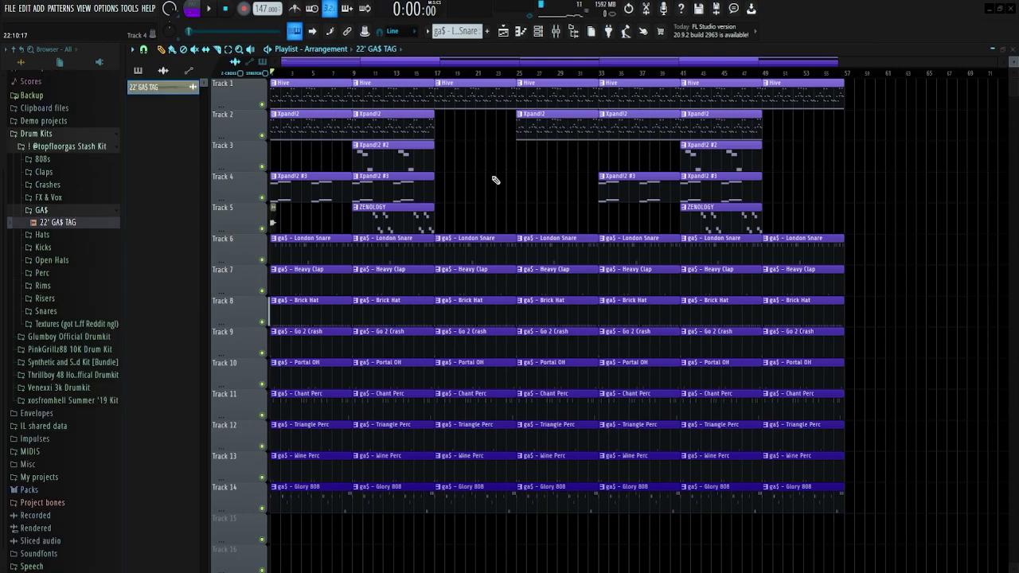